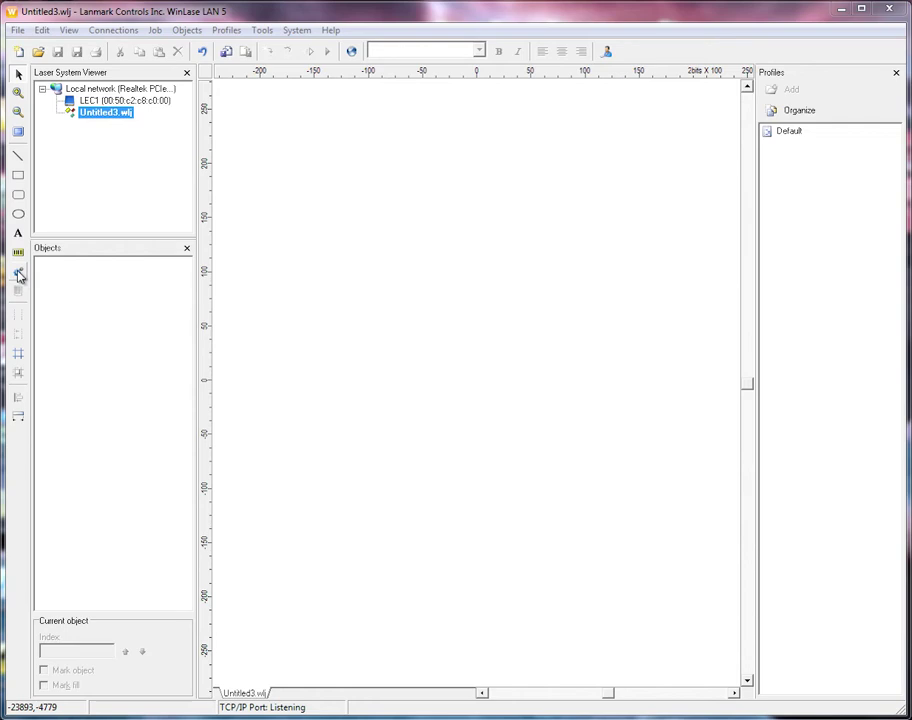
# Add a Wait for External Signal automation step, then a default square rectangle
pyautogui.click(18, 274)
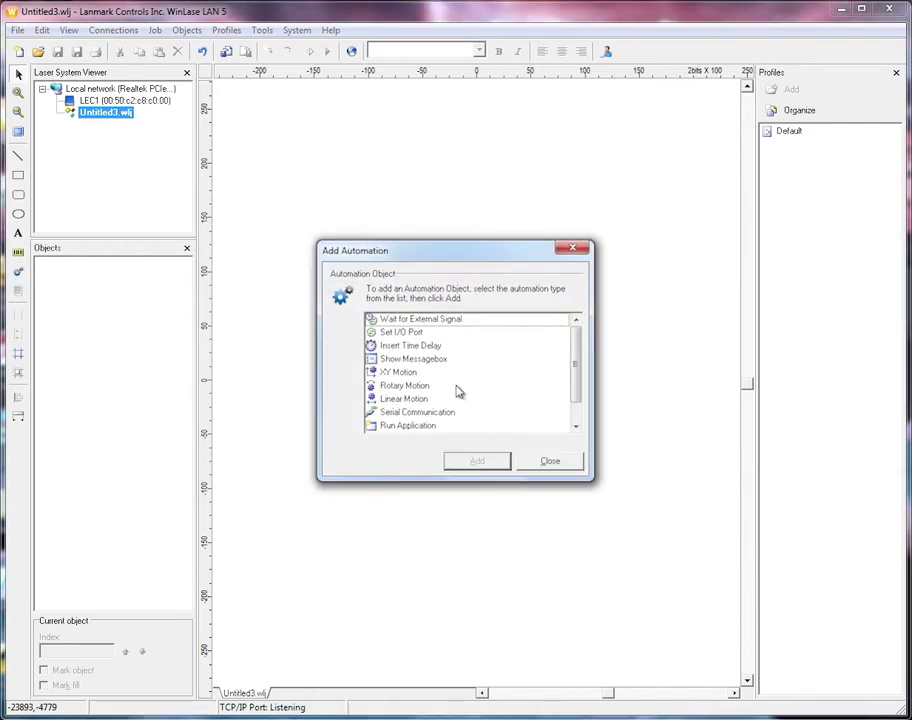
pyautogui.click(427, 320)
pyautogui.click(484, 465)
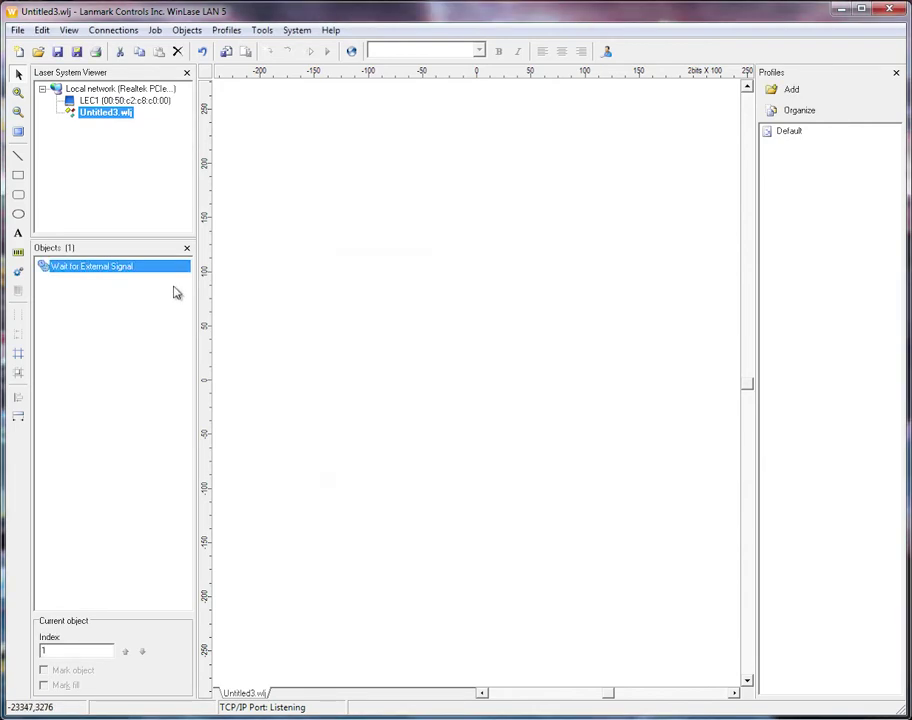
pyautogui.click(18, 176)
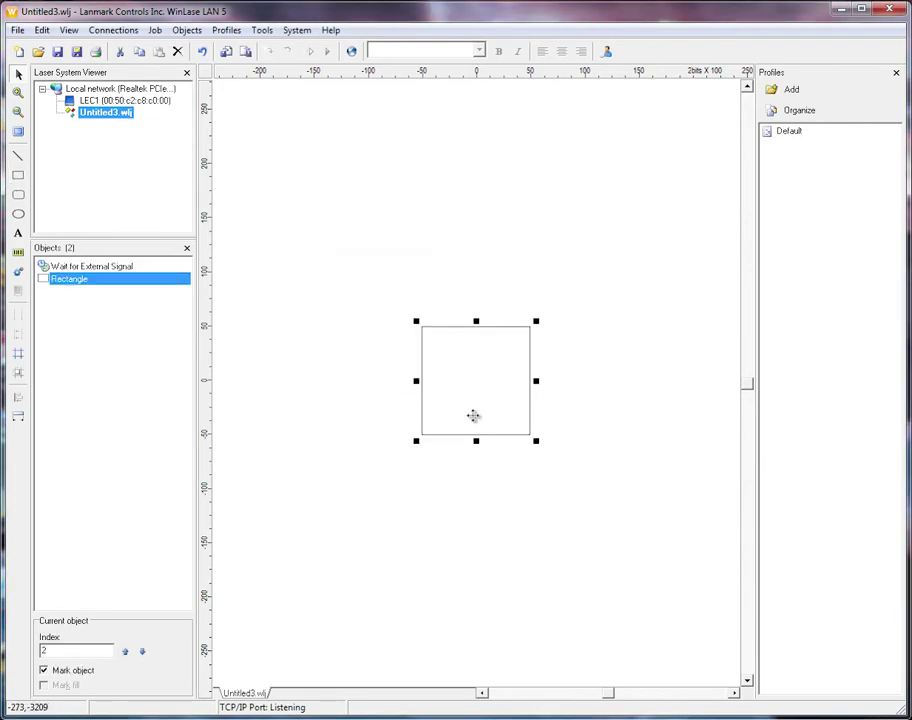
# Move the signal wait after the rectangle, then restore it before the rectangle
pyautogui.click(70, 268)
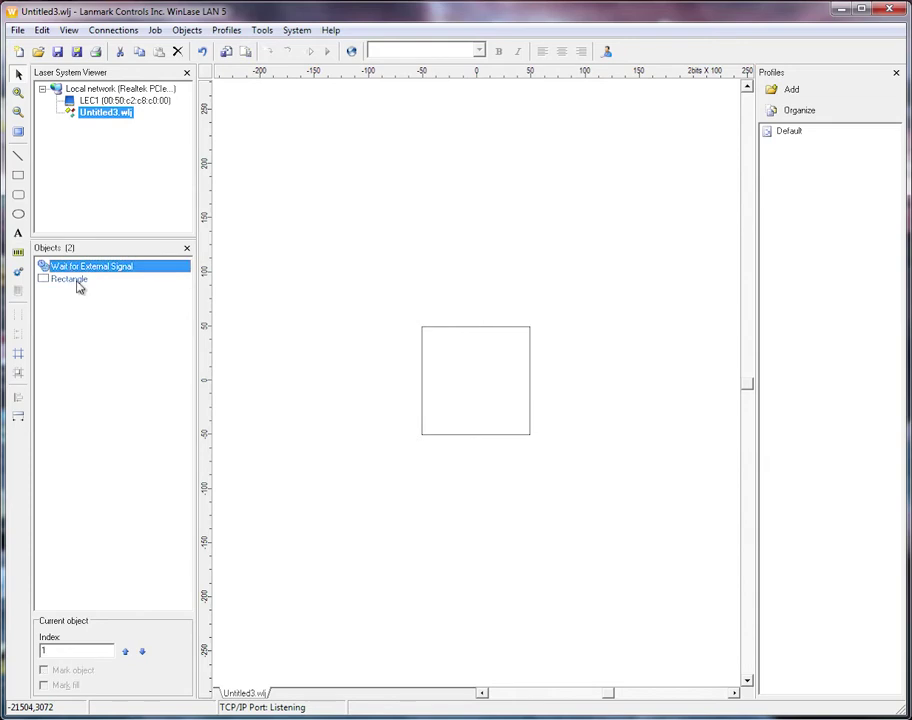
pyautogui.click(143, 652)
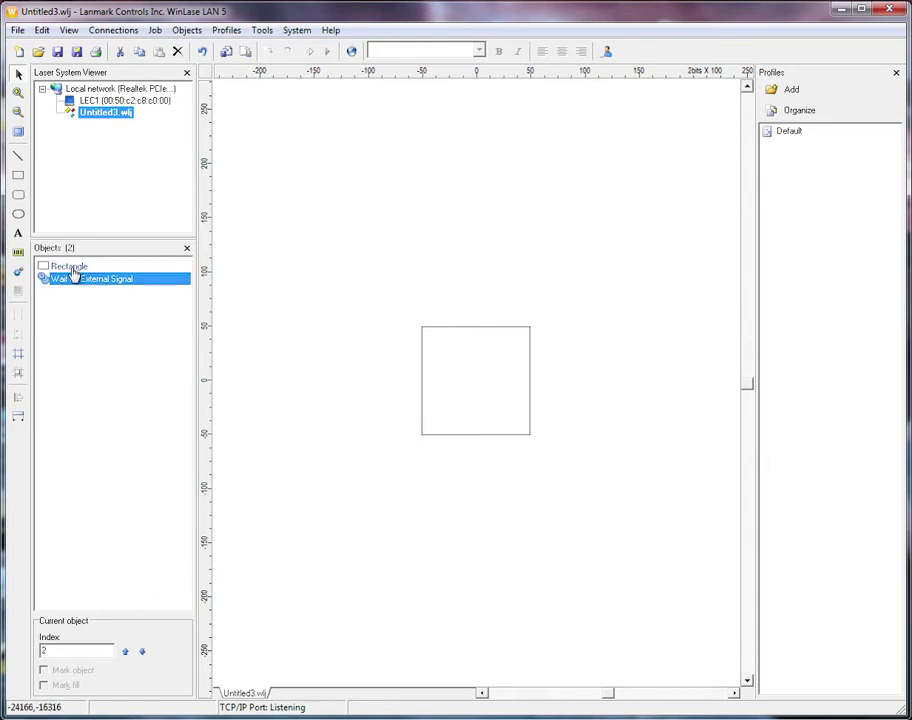
pyautogui.click(125, 652)
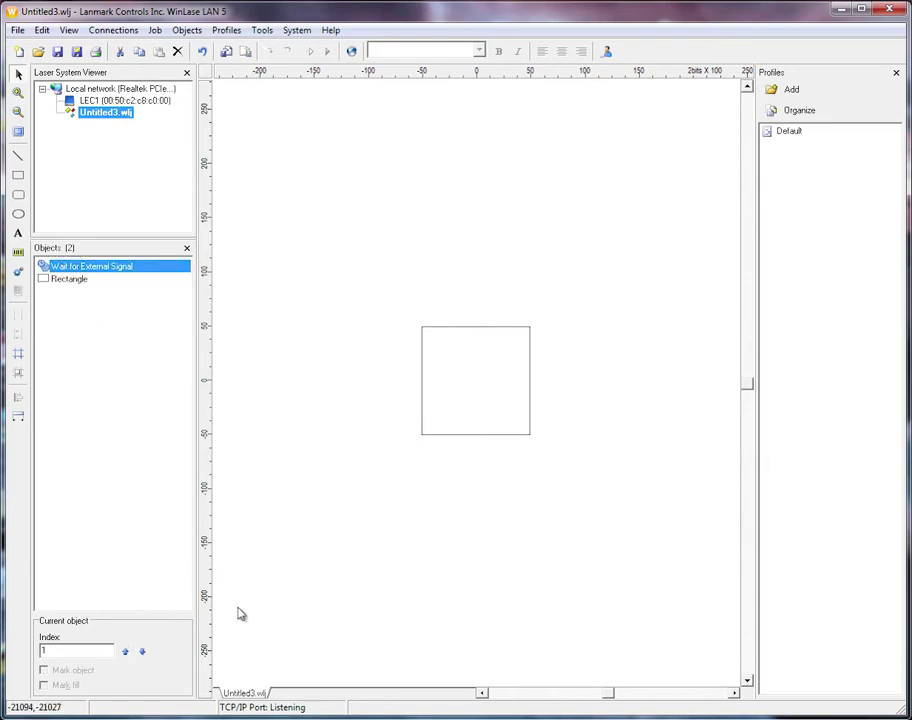
# Append Set I/O Port and Insert Time Delay automation steps to the job
pyautogui.click(18, 272)
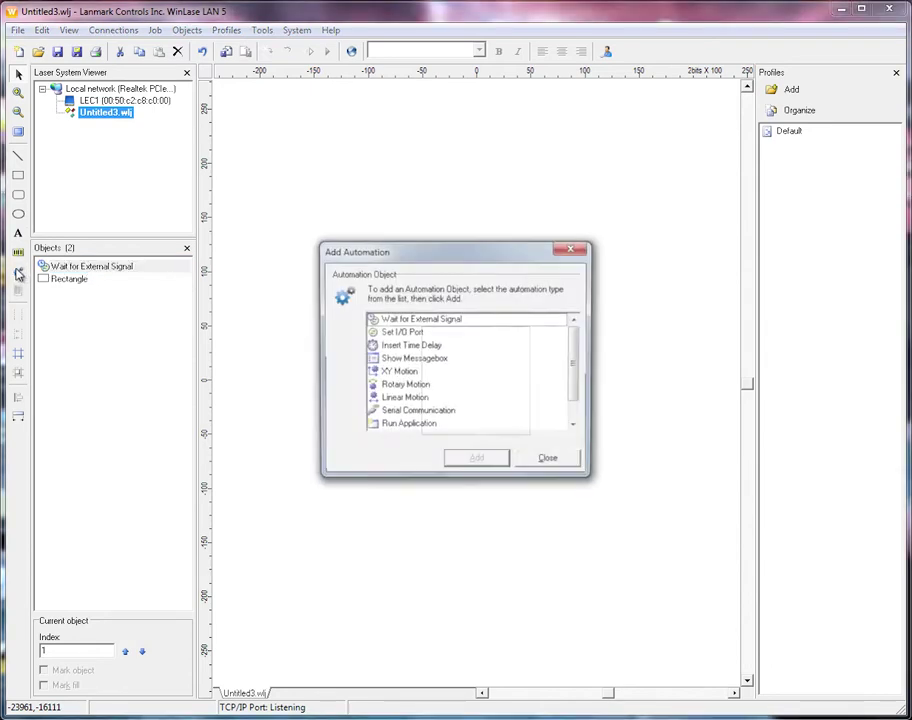
pyautogui.click(422, 321)
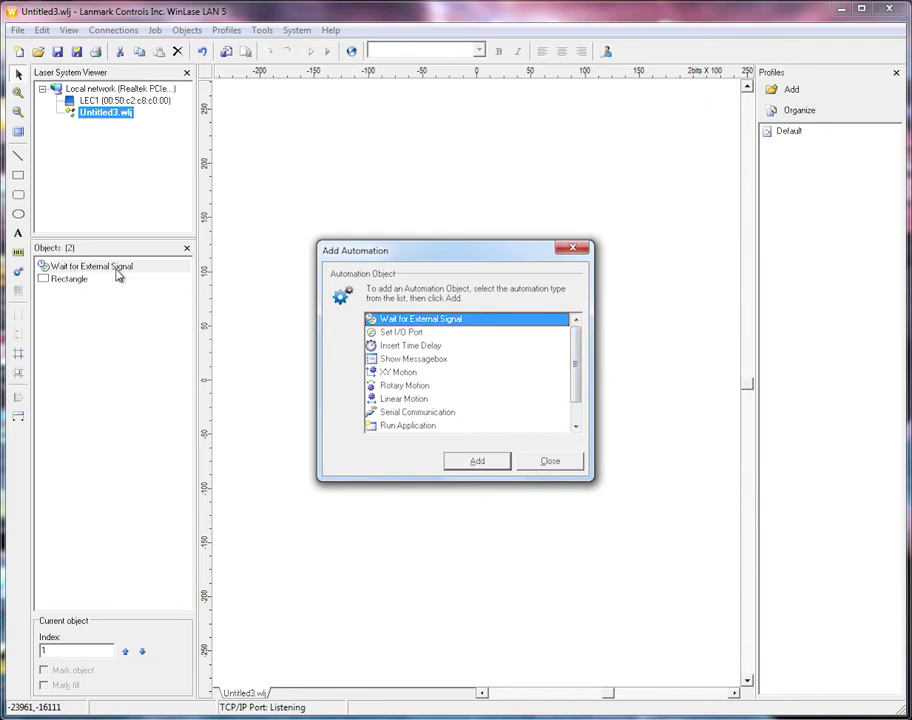
pyautogui.click(397, 334)
pyautogui.click(476, 461)
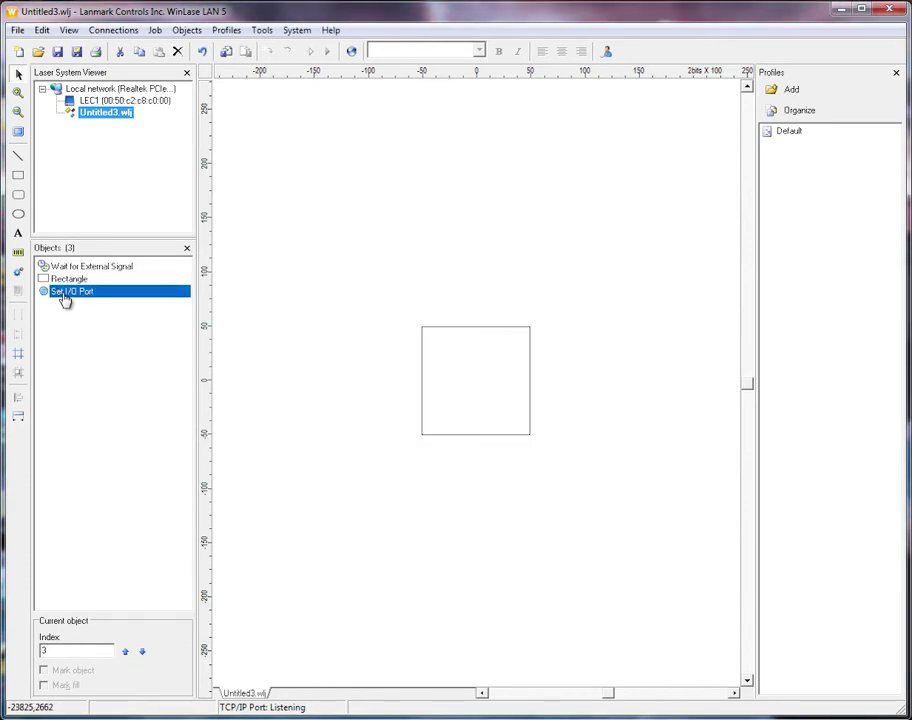
pyautogui.click(18, 271)
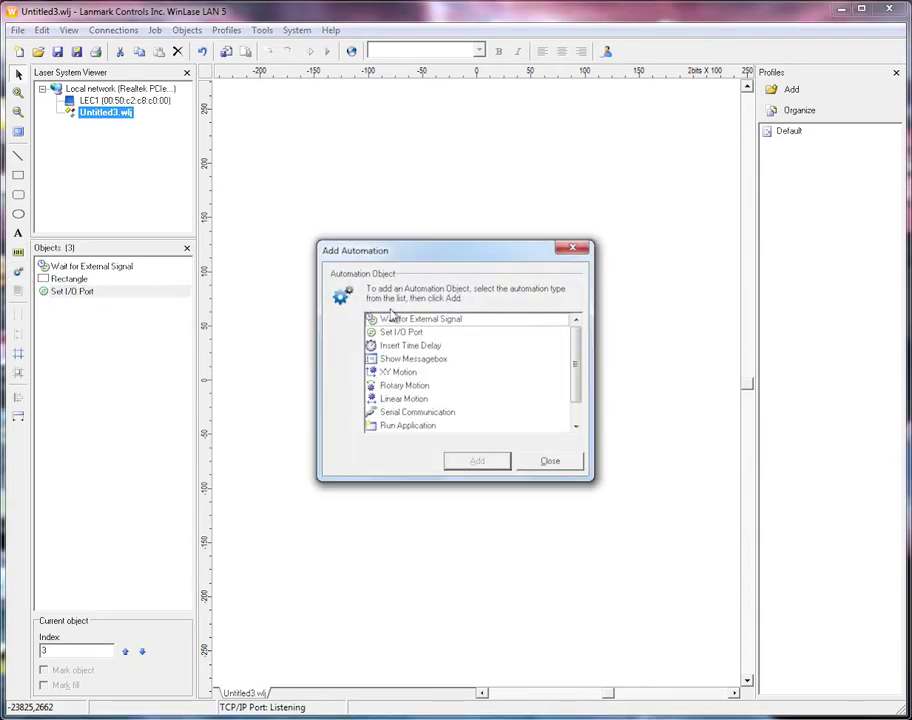
pyautogui.click(397, 346)
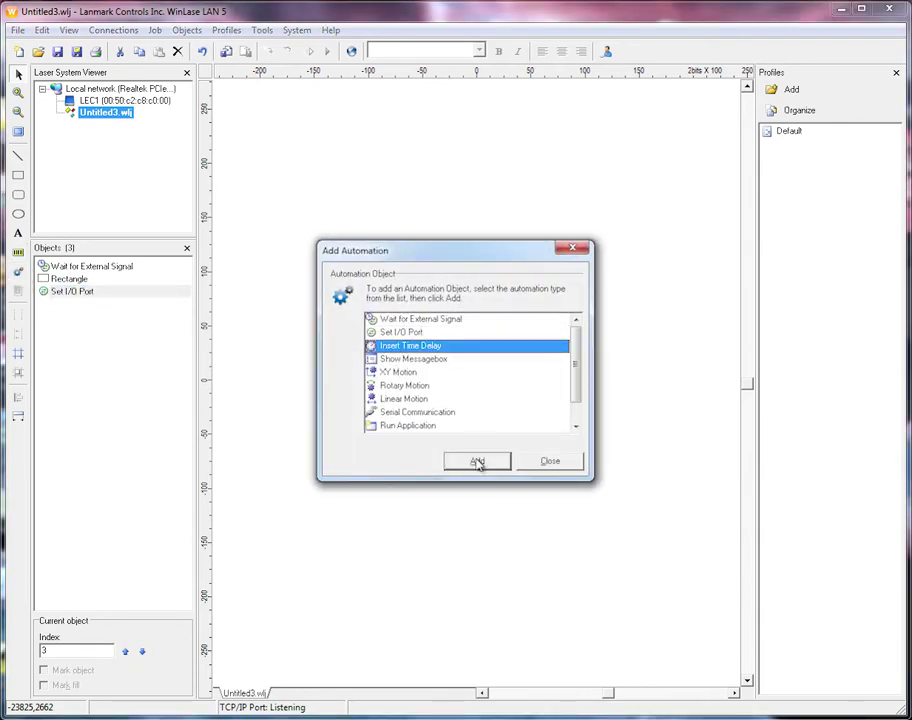
pyautogui.click(477, 461)
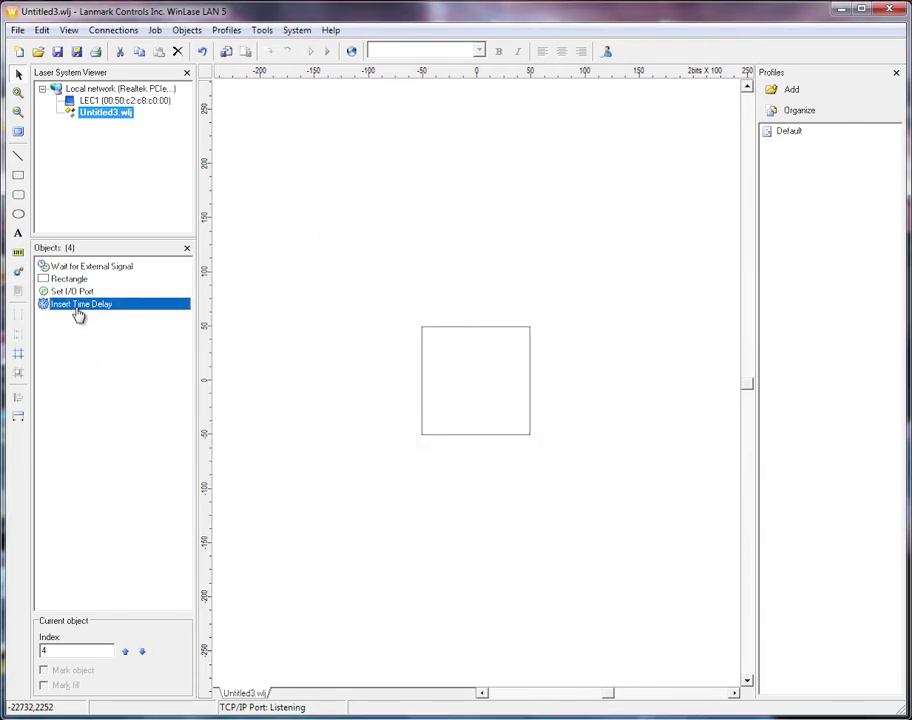
# Append a Show Messagebox step and add a rounded rectangle
pyautogui.click(17, 271)
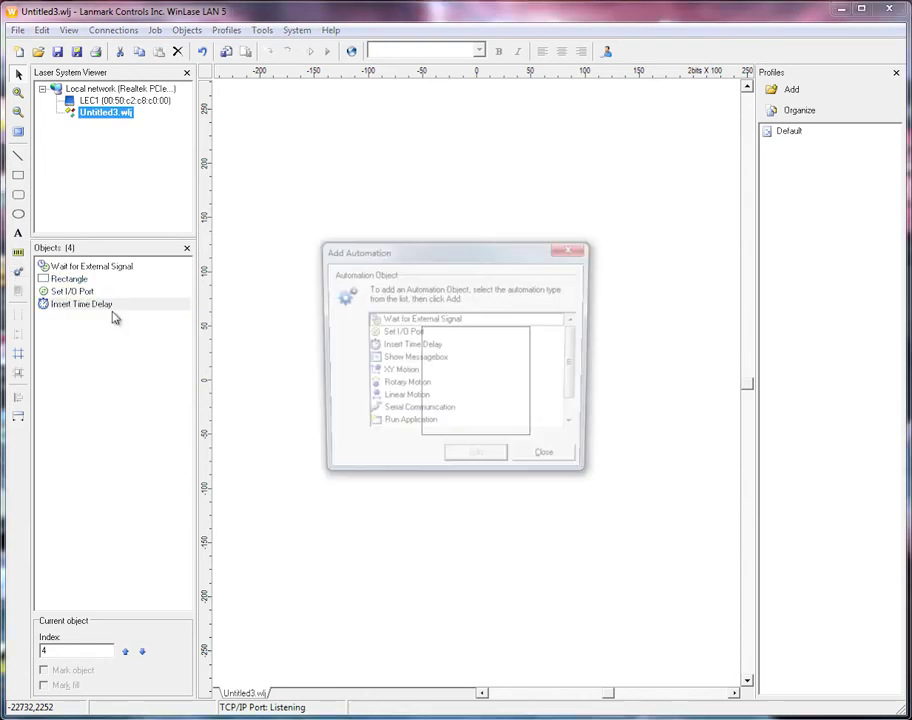
pyautogui.click(400, 359)
pyautogui.click(479, 461)
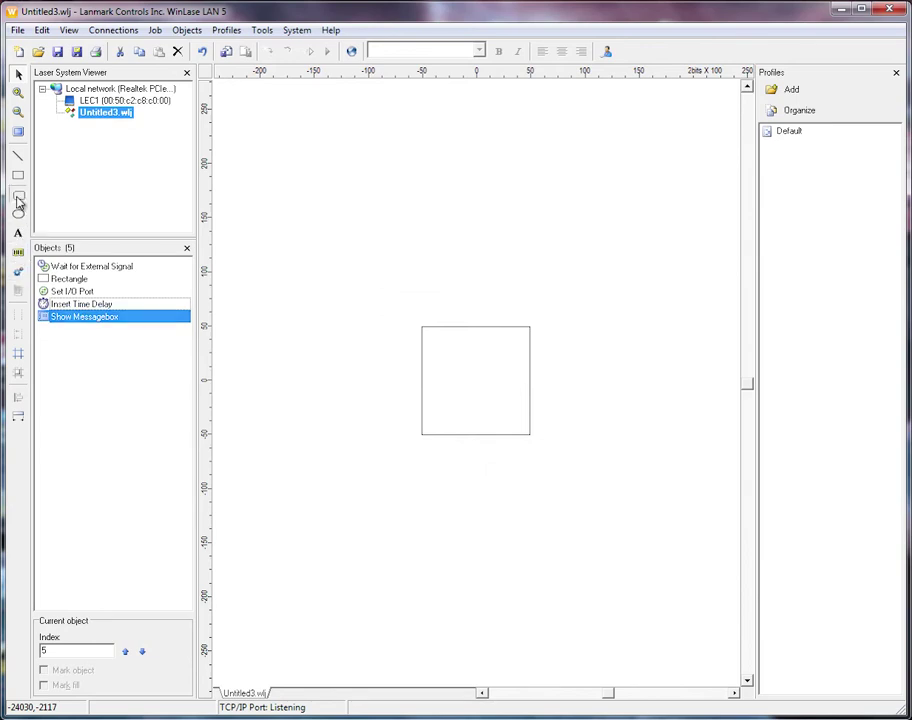
pyautogui.click(18, 197)
# Delete the Insert Time Delay, Set I/O Port, square rectangle and Wait for External Signal objects
pyautogui.click(76, 304)
pyautogui.press('Delete')
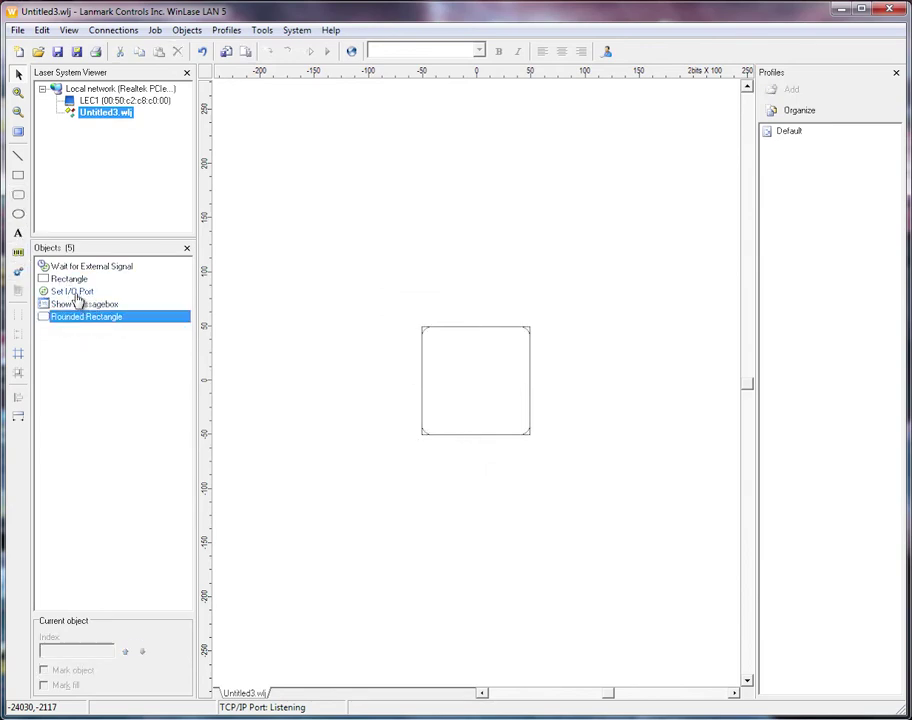
pyautogui.click(75, 292)
pyautogui.press('Delete')
pyautogui.click(73, 279)
pyautogui.press('Delete')
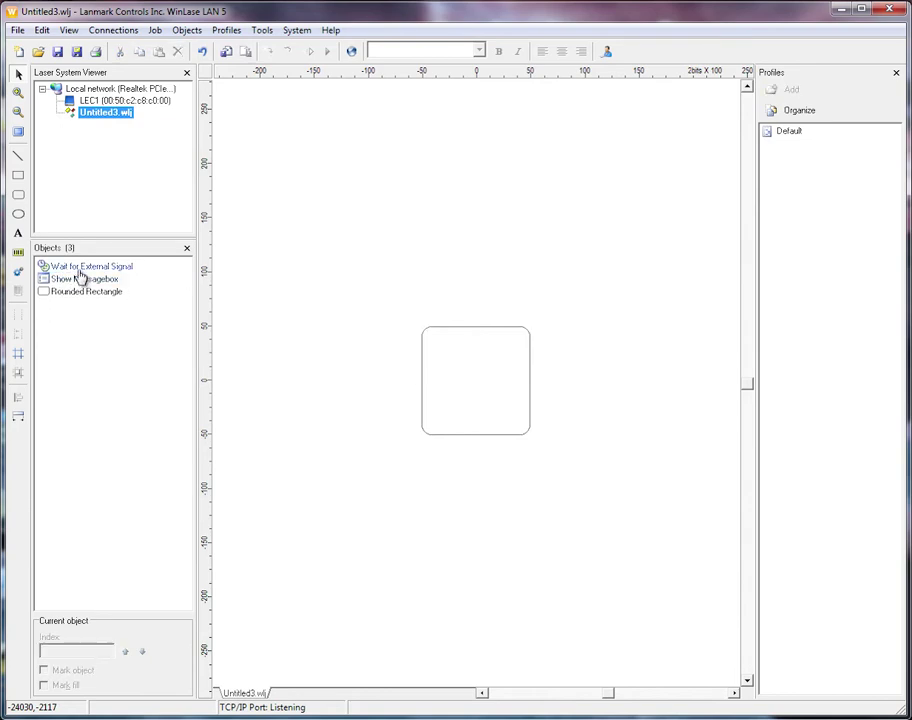
pyautogui.click(80, 268)
pyautogui.press('Delete')
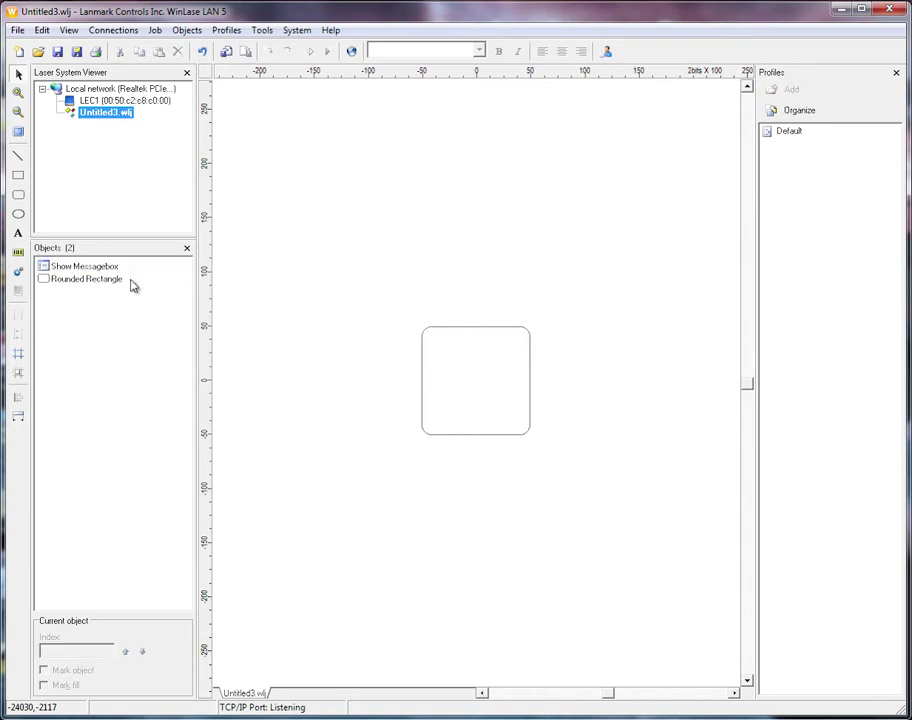
# Add a circle and move it to the start, ahead of Show Messagebox and the rounded rectangle
pyautogui.click(18, 214)
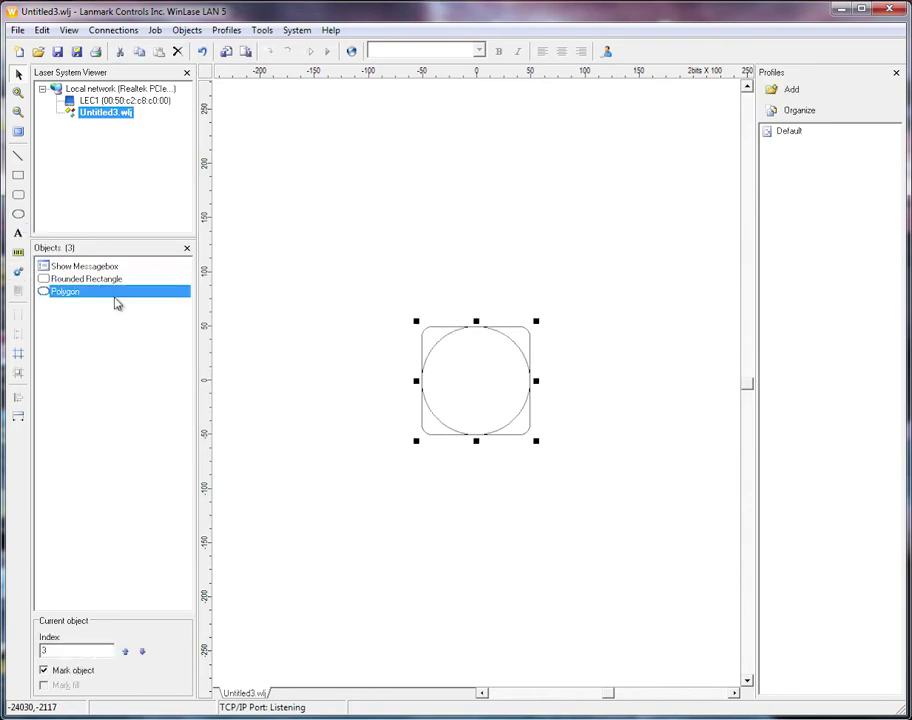
pyautogui.click(126, 652)
pyautogui.click(126, 652)
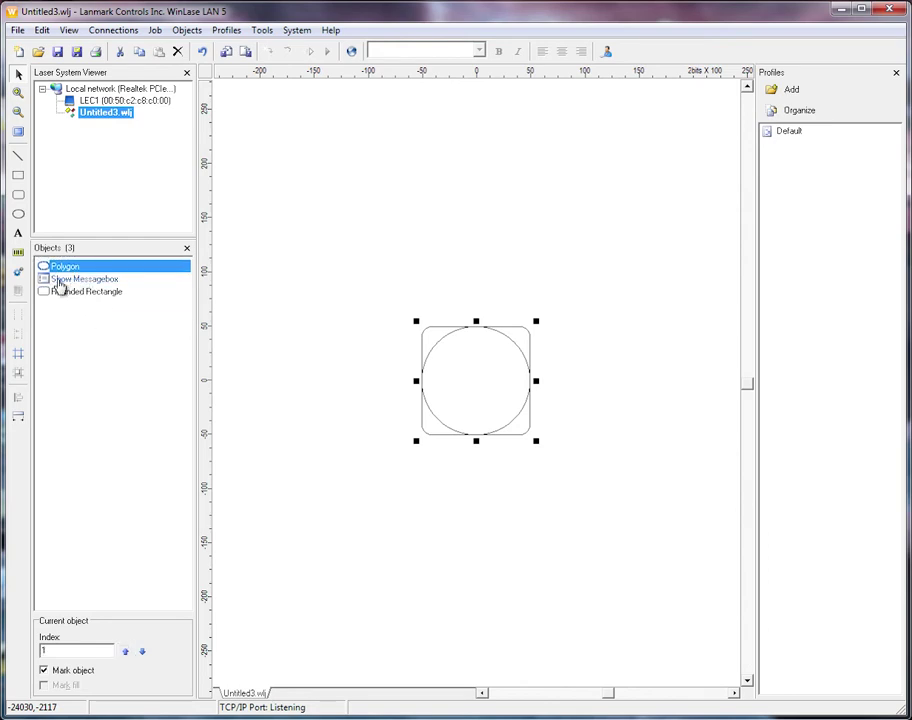
pyautogui.click(89, 279)
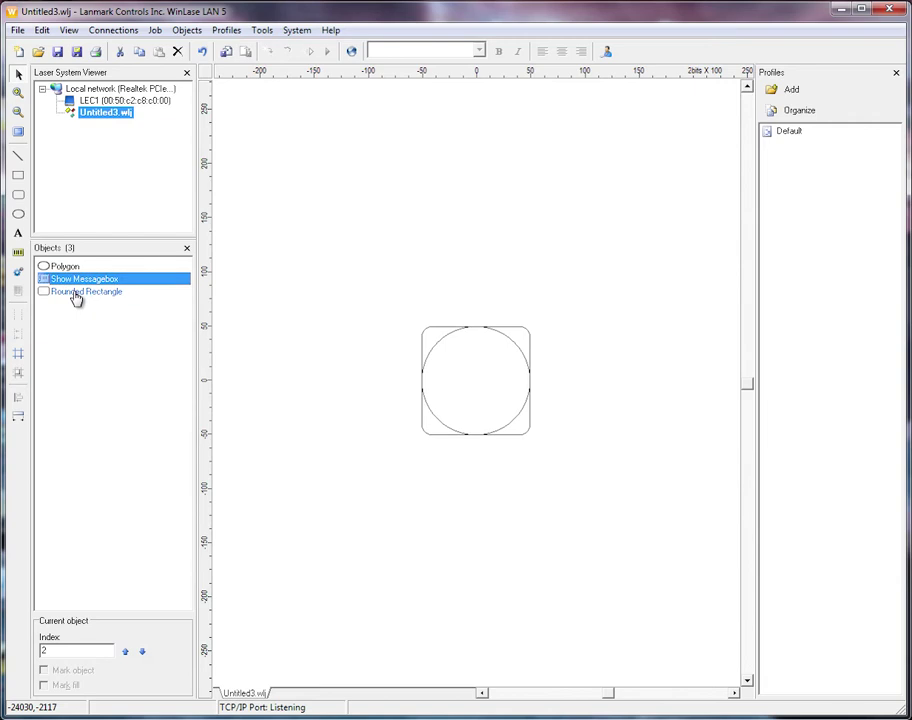
pyautogui.click(76, 292)
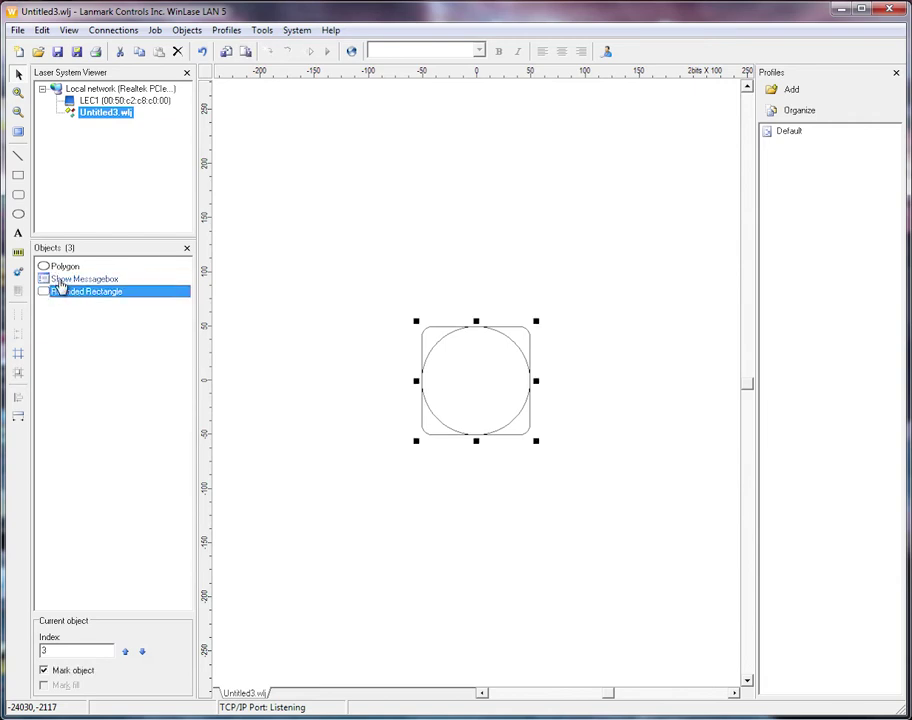
pyautogui.click(18, 272)
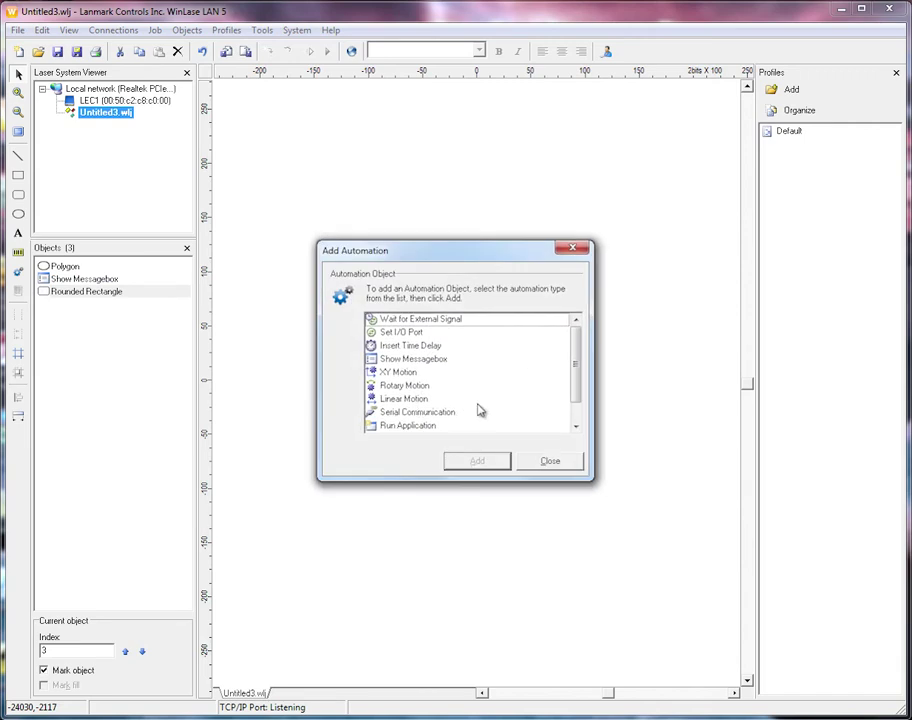
# Look at XY Motion and Rotary Motion, then add a Linear Motion step at the job's end
pyautogui.click(400, 373)
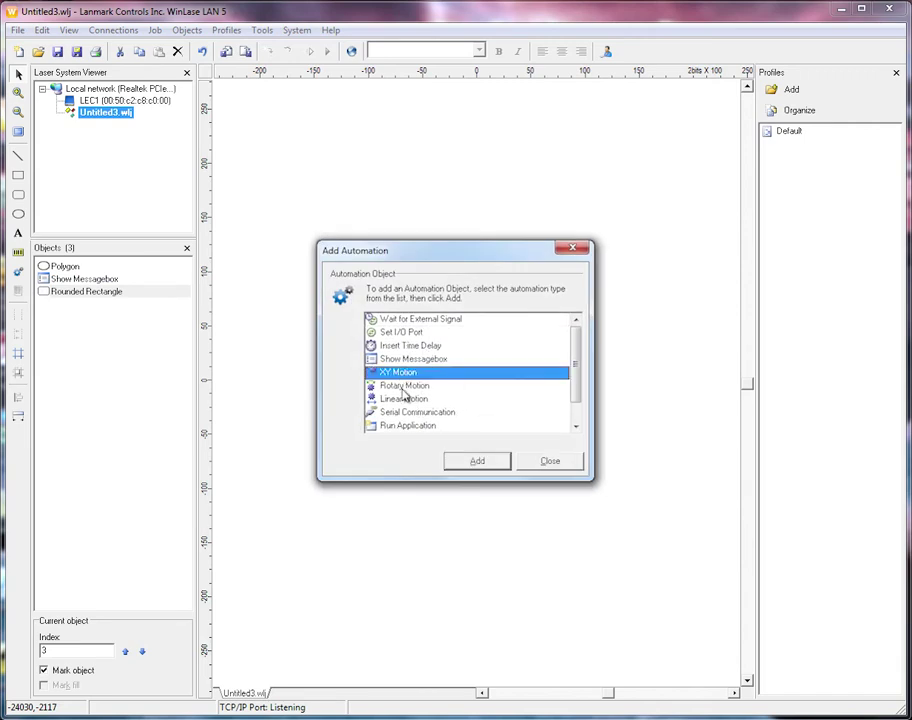
pyautogui.click(401, 387)
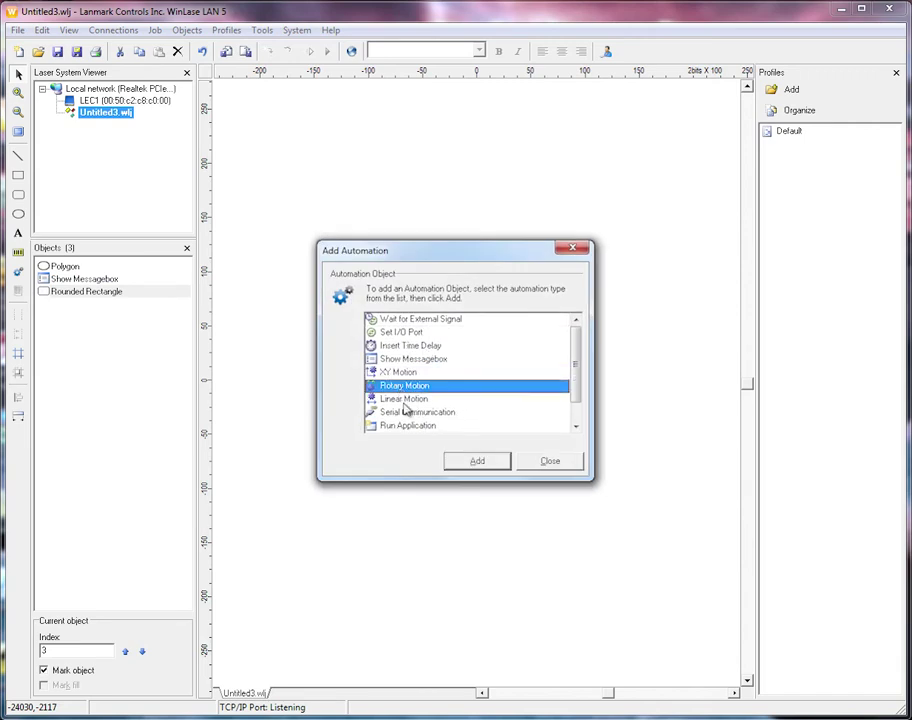
pyautogui.click(404, 400)
pyautogui.scroll(-1, 576, 346)
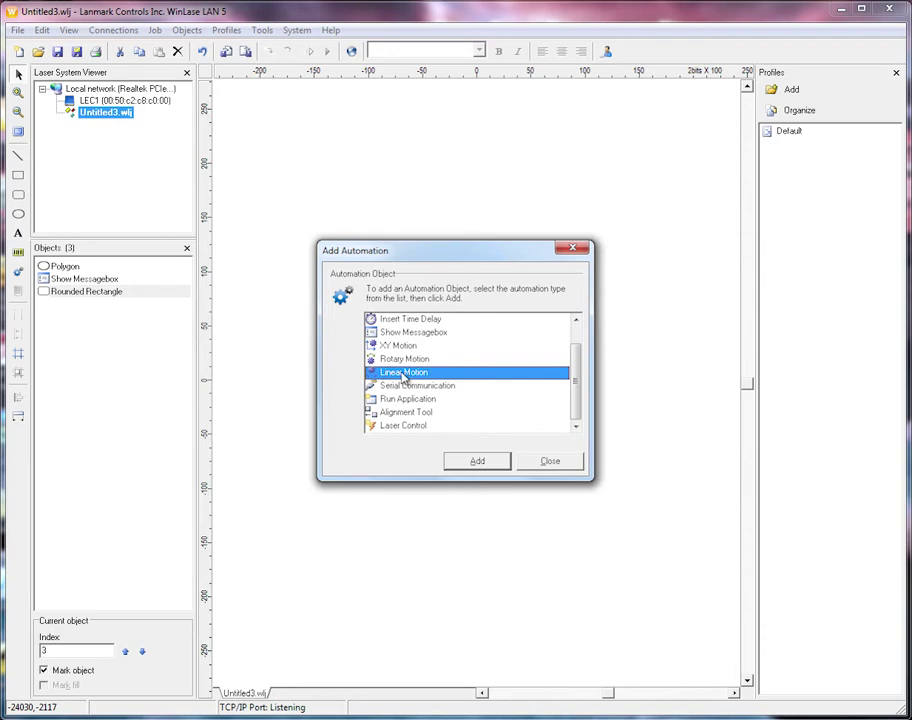
pyautogui.click(475, 461)
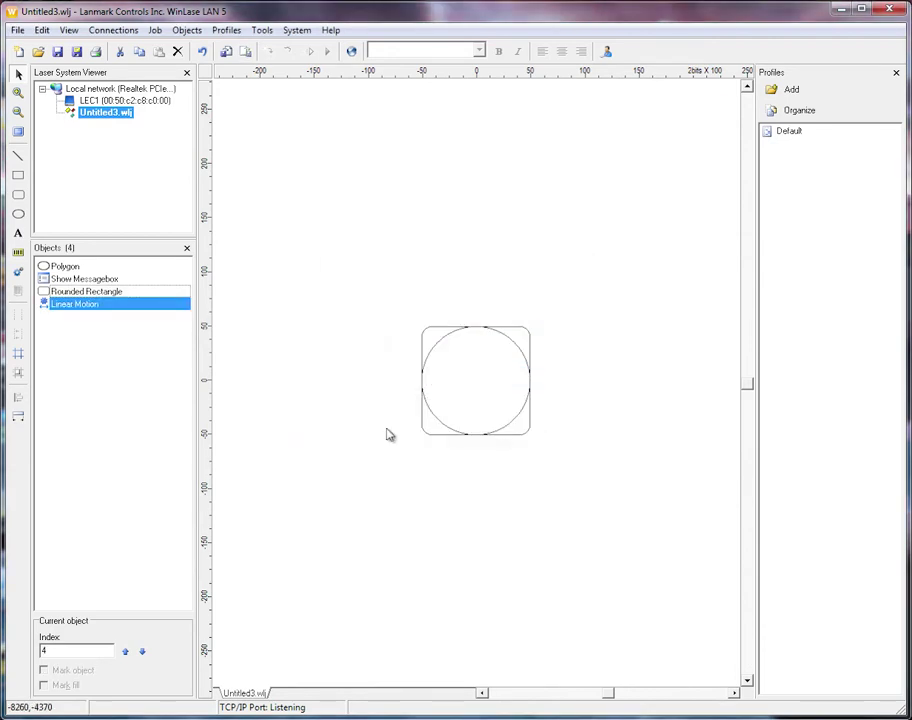
# Open the Linear Motion properties, leave the controller axis unassigned, and cancel without changes
pyautogui.doubleClick(70, 304)
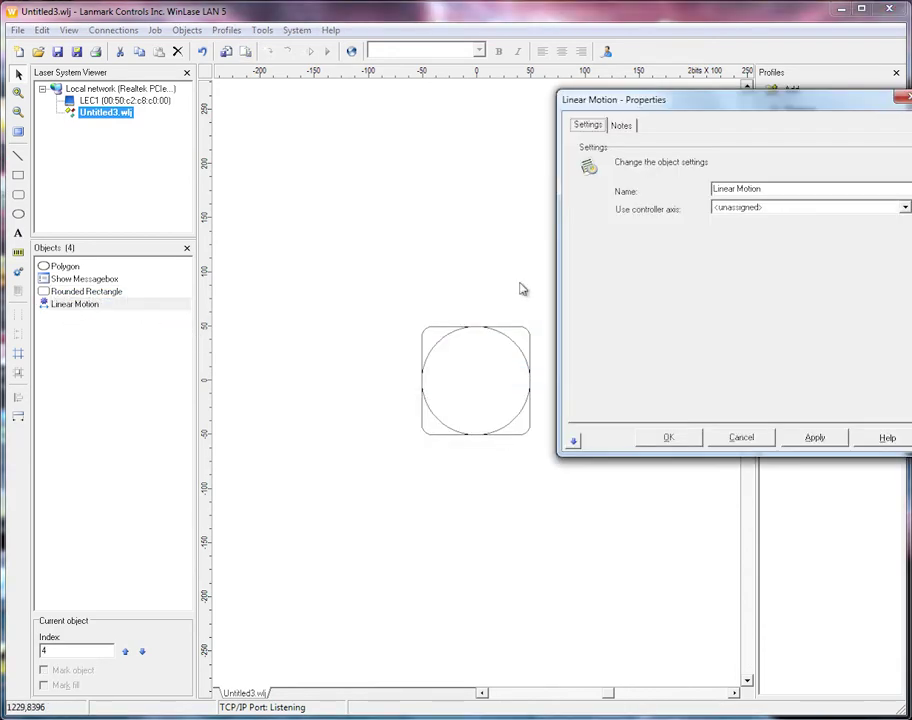
pyautogui.click(905, 209)
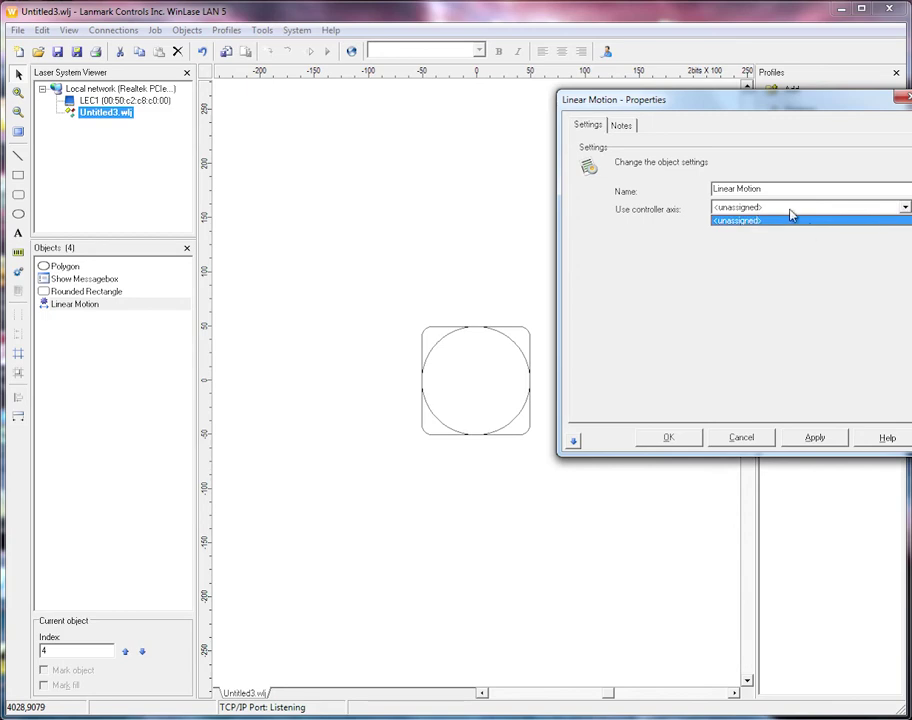
pyautogui.click(782, 211)
pyautogui.moveTo(720, 101); pyautogui.dragTo(681, 106)
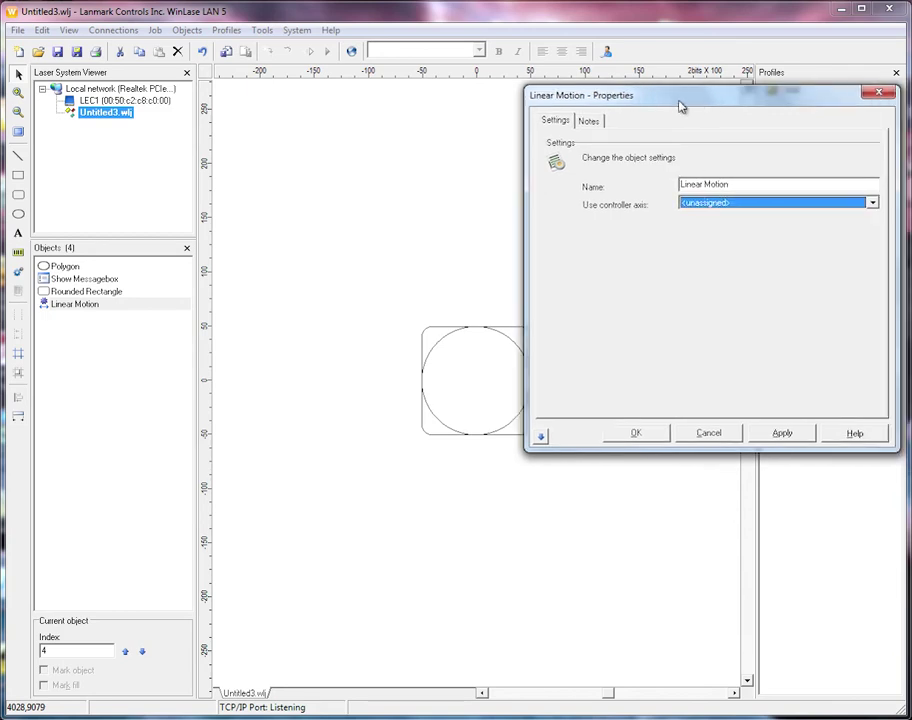
pyautogui.click(722, 437)
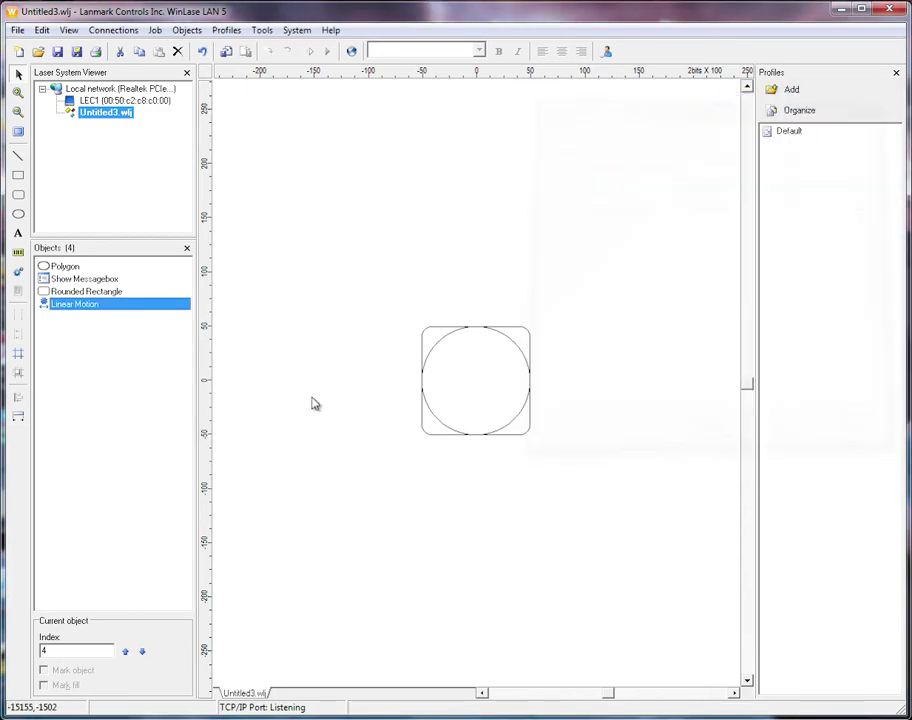
pyautogui.click(18, 271)
# Add a Serial Communication step, inspect its properties, and cancel without changes
pyautogui.click(405, 411)
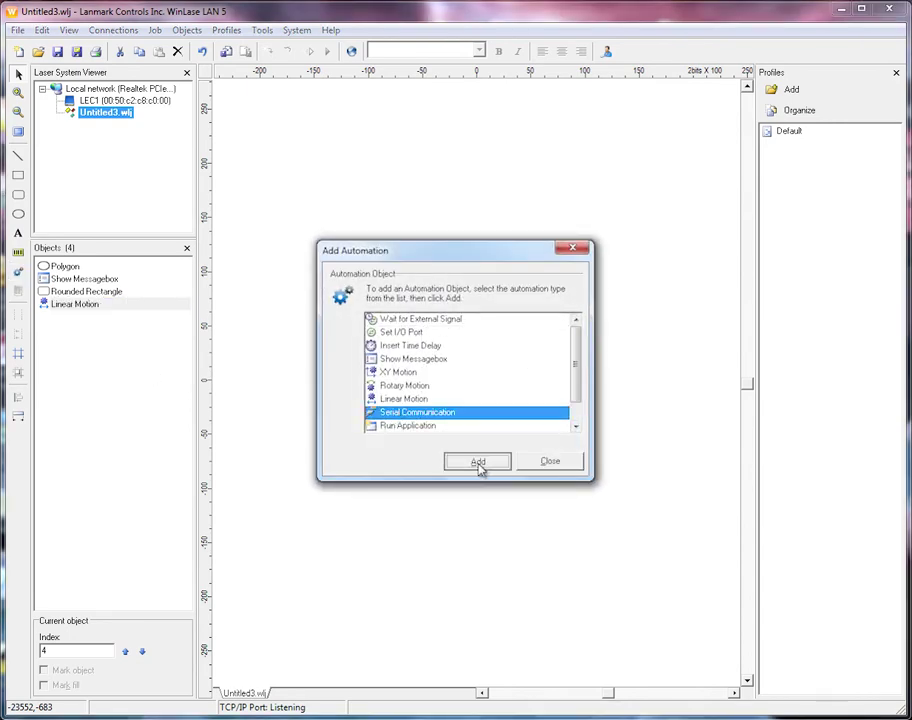
pyautogui.click(477, 462)
pyautogui.doubleClick(73, 317)
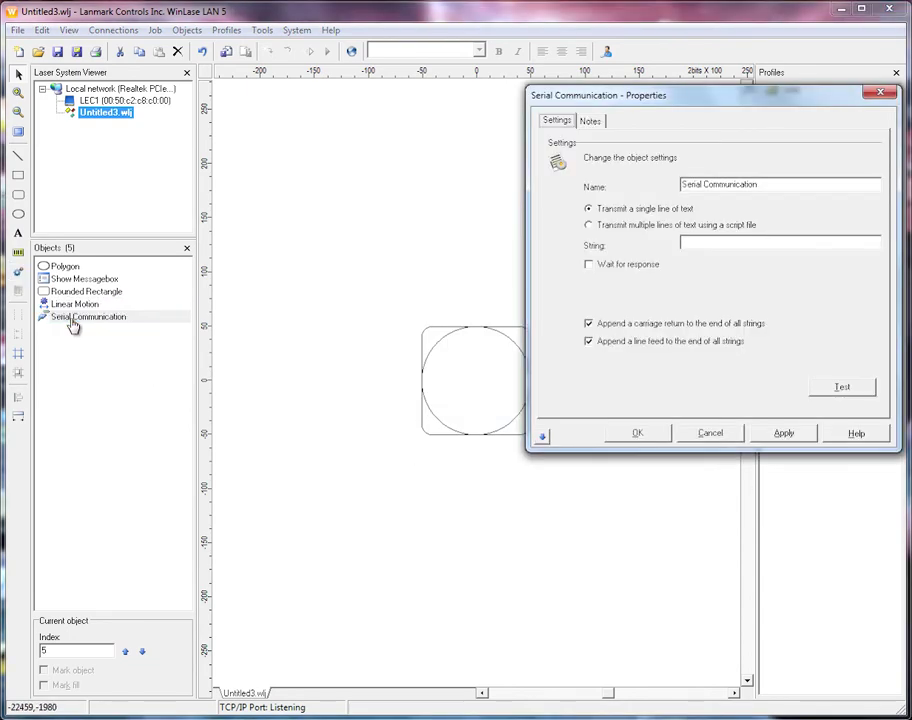
pyautogui.moveTo(697, 108); pyautogui.dragTo(550, 105)
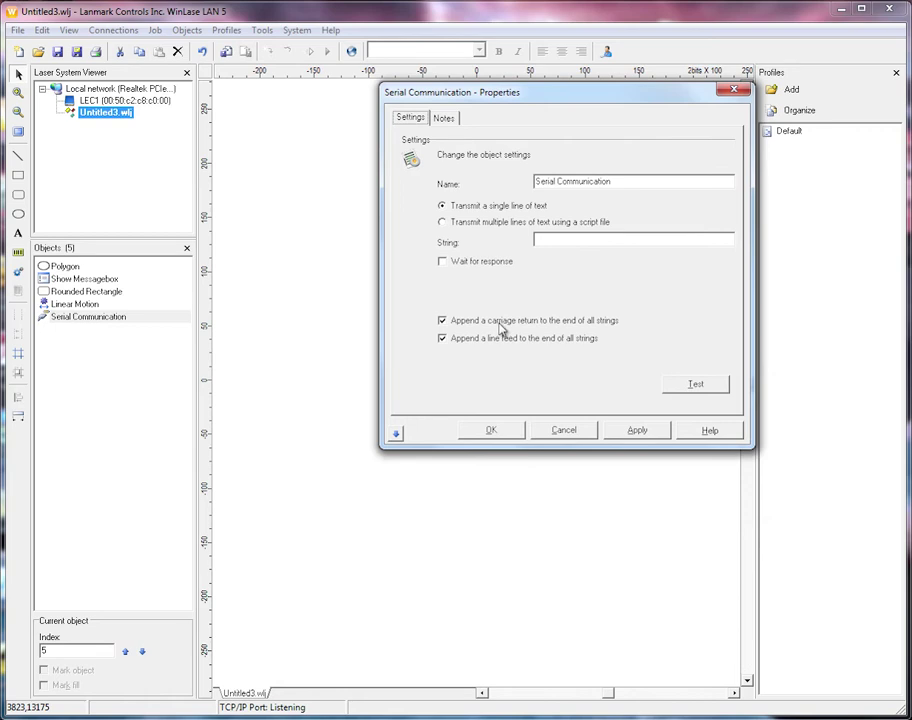
pyautogui.click(564, 431)
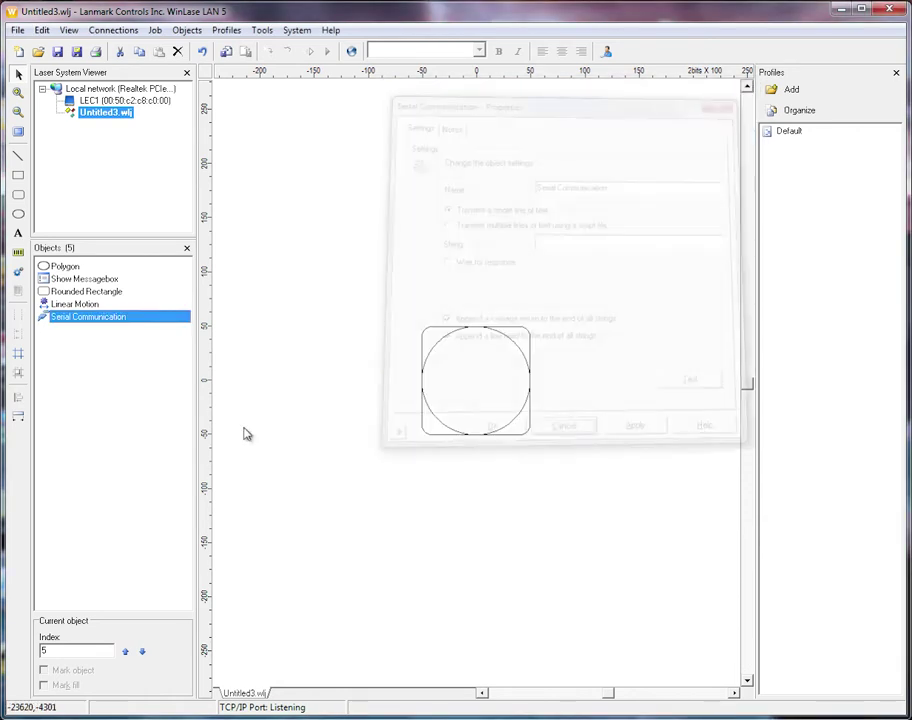
# Add a Run Application step and accept its properties with OK
pyautogui.click(18, 253)
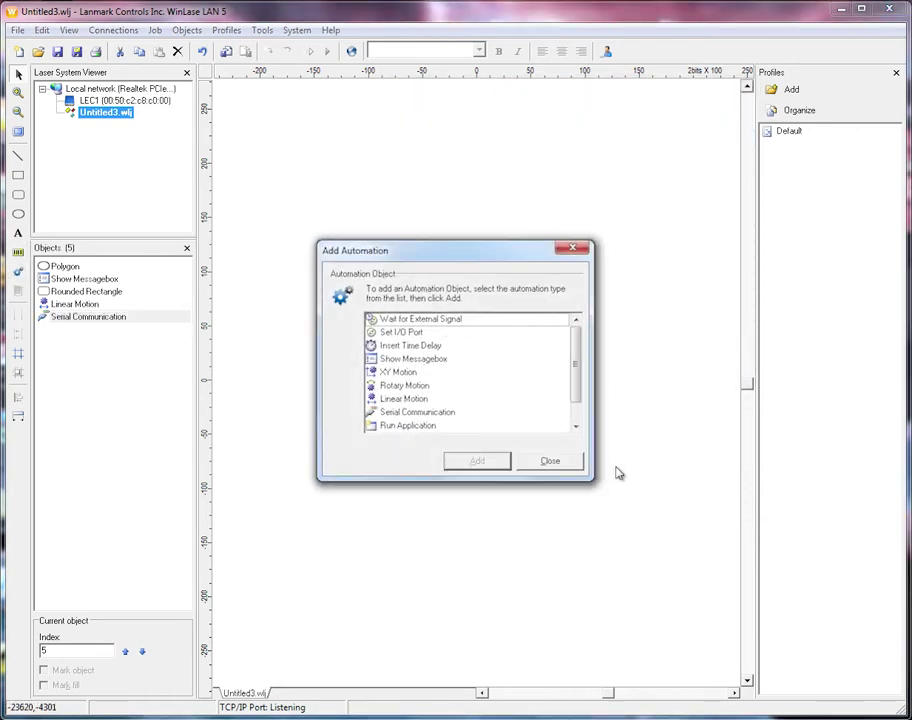
pyautogui.click(406, 425)
pyautogui.scroll(-1, 418, 412)
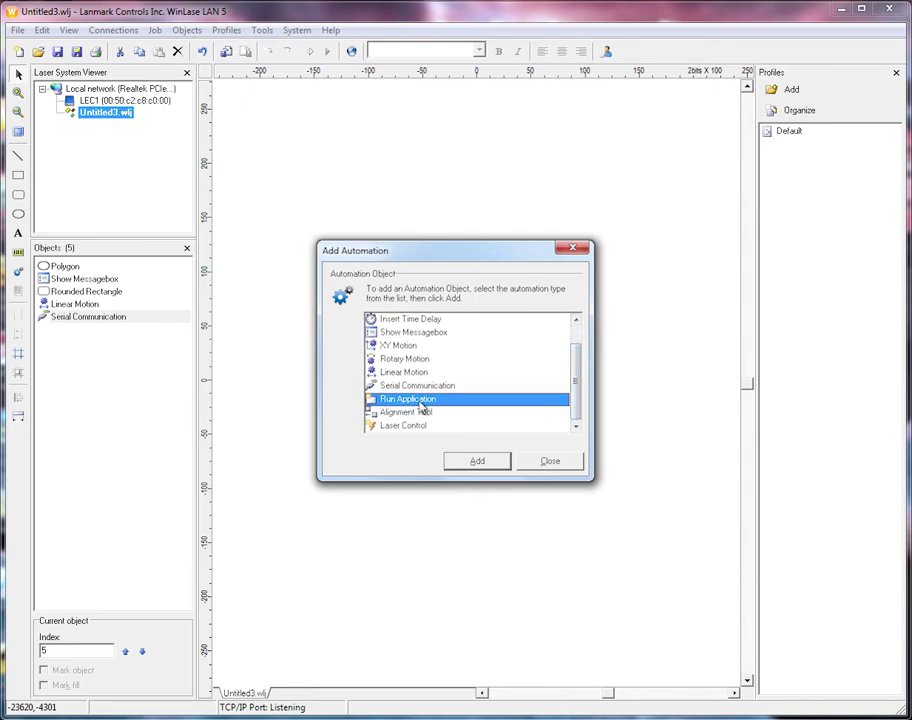
pyautogui.click(495, 474)
pyautogui.doubleClick(74, 331)
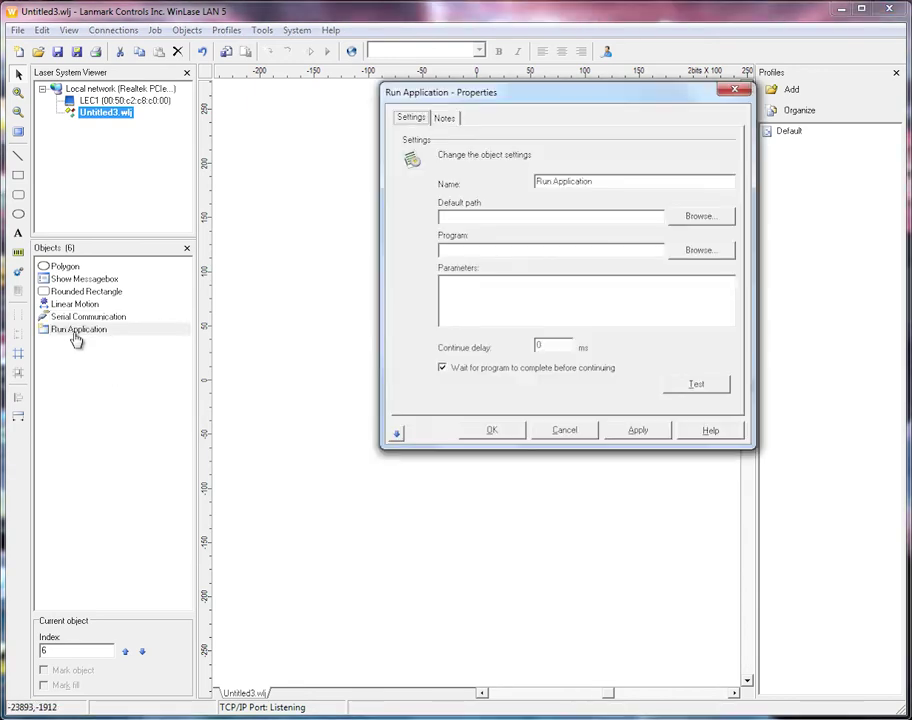
pyautogui.moveTo(515, 94); pyautogui.dragTo(409, 115)
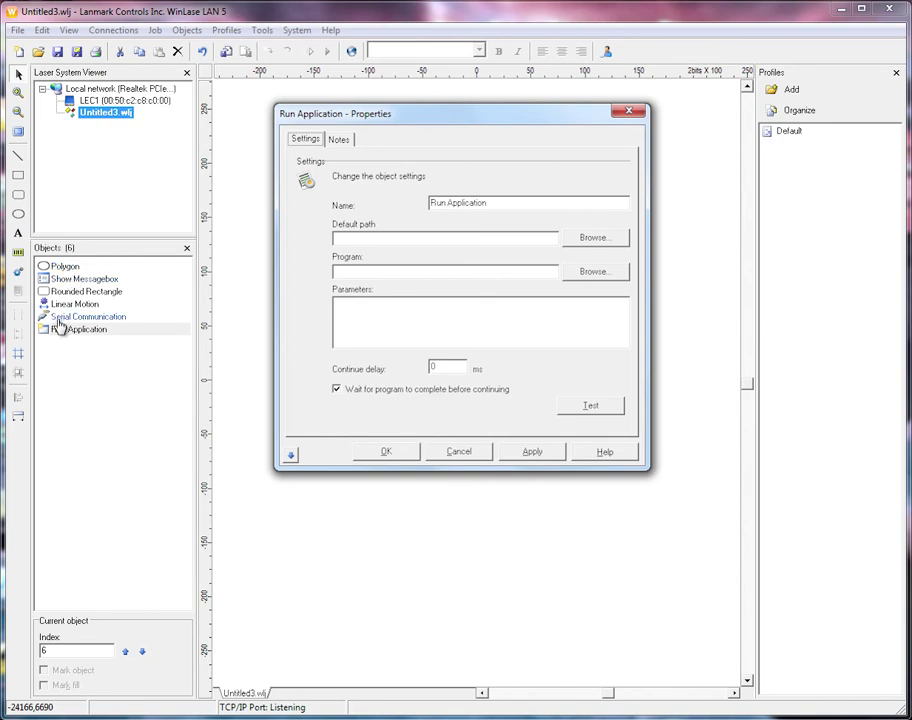
pyautogui.click(399, 446)
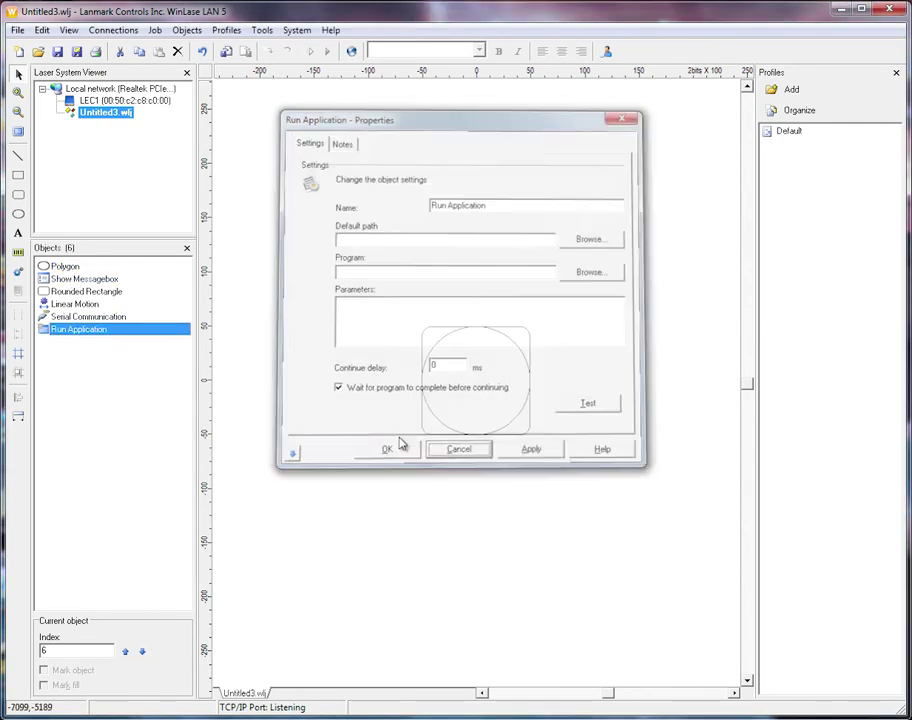
pyautogui.click(17, 271)
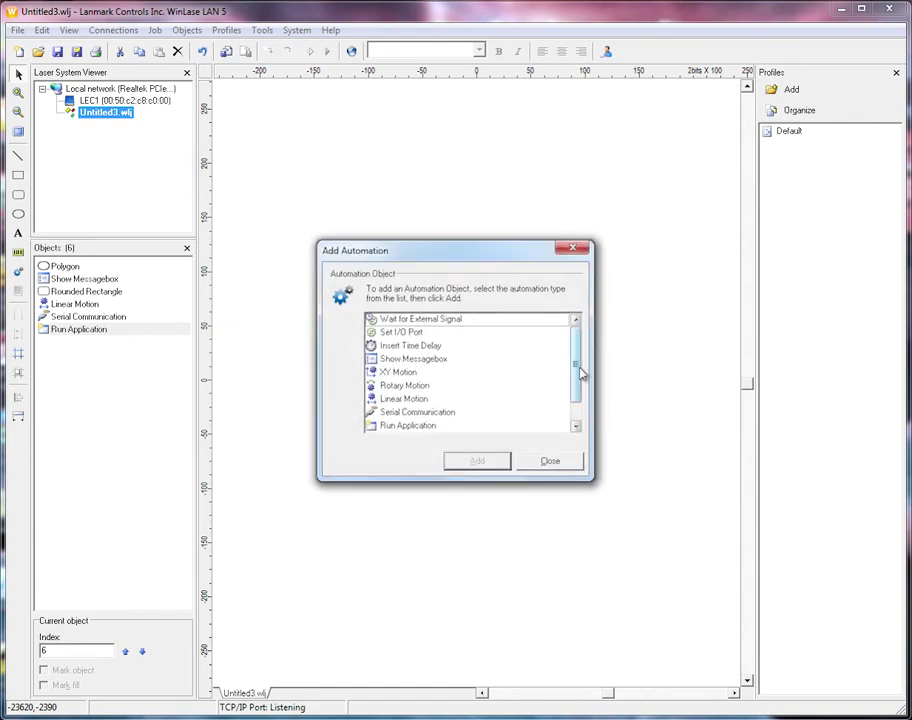
# Add an Alignment Tool and raise it to the first position in the job
pyautogui.moveTo(581, 373); pyautogui.dragTo(582, 399)
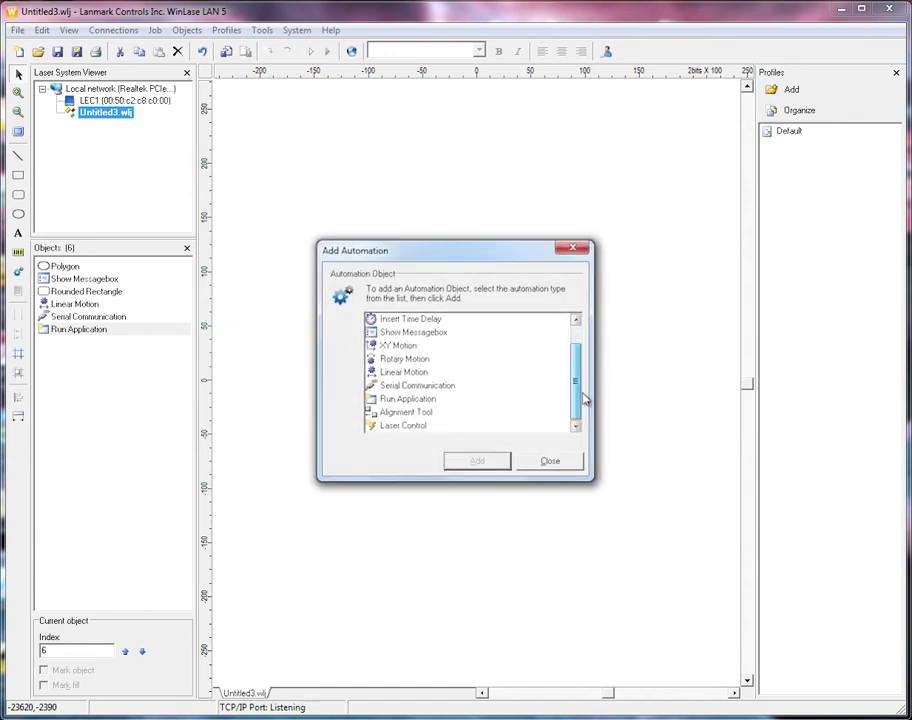
pyautogui.click(392, 414)
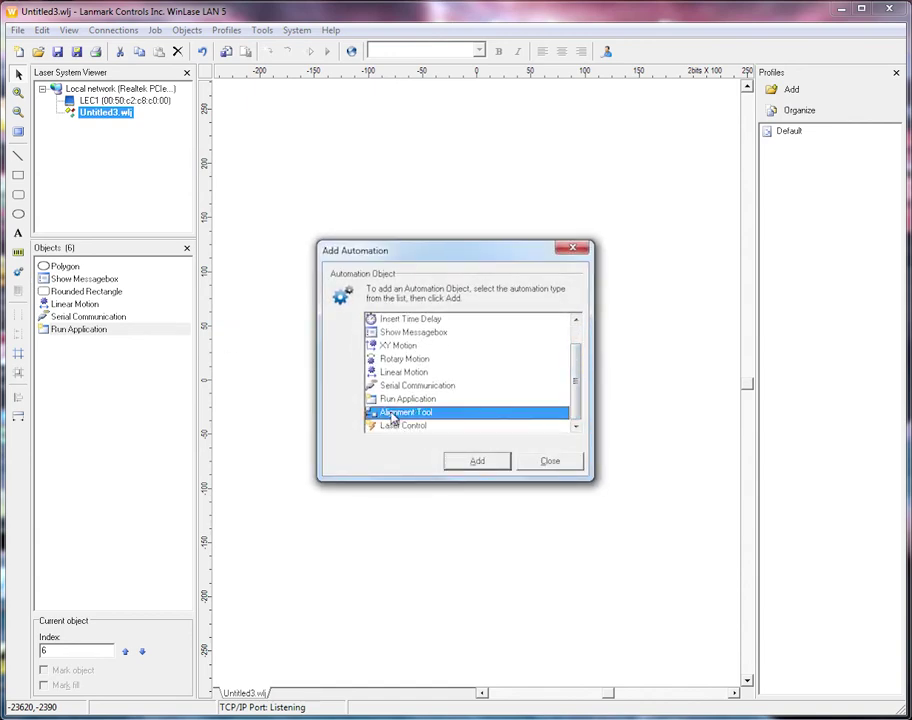
pyautogui.click(476, 461)
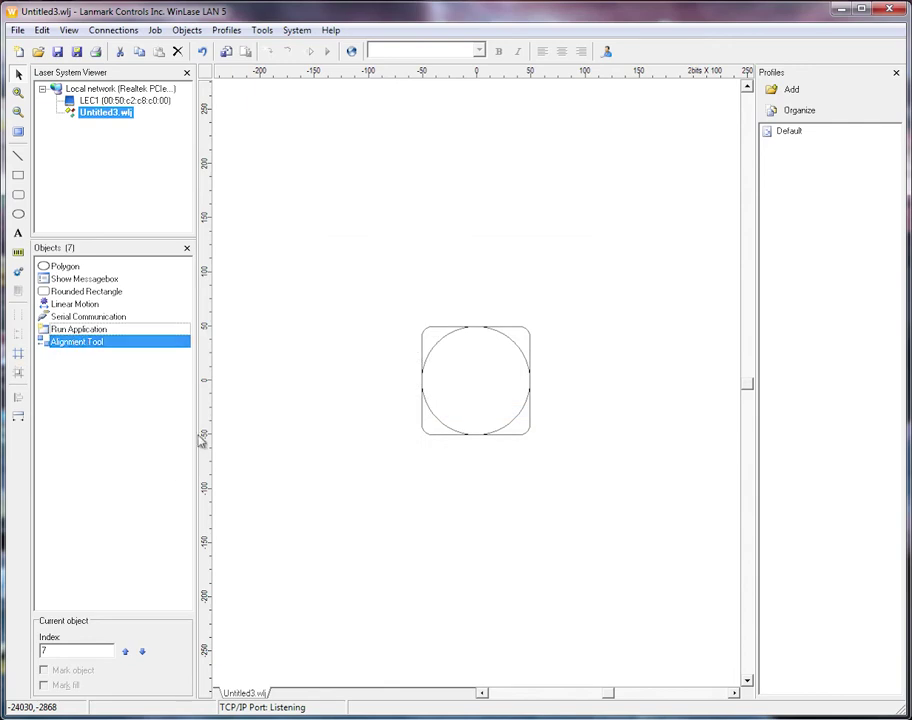
pyautogui.click(125, 652)
pyautogui.click(125, 652)
pyautogui.click(125, 652)
pyautogui.click(125, 652)
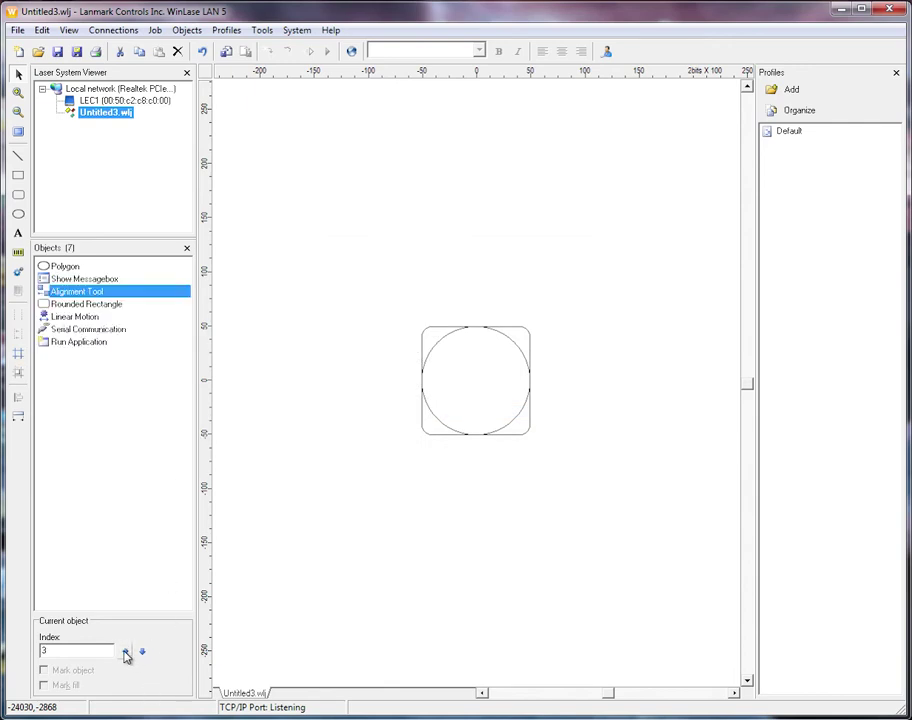
pyautogui.click(125, 652)
pyautogui.click(125, 652)
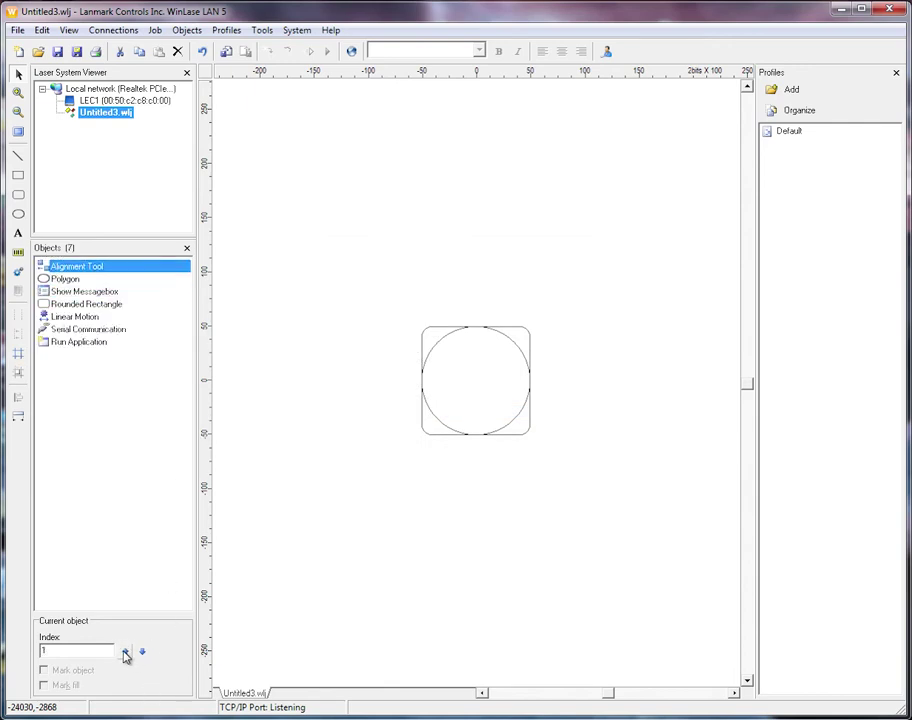
# Delete the Show Messagebox, Linear Motion and Serial Communication objects
pyautogui.click(74, 292)
pyautogui.press('Delete')
pyautogui.click(68, 303)
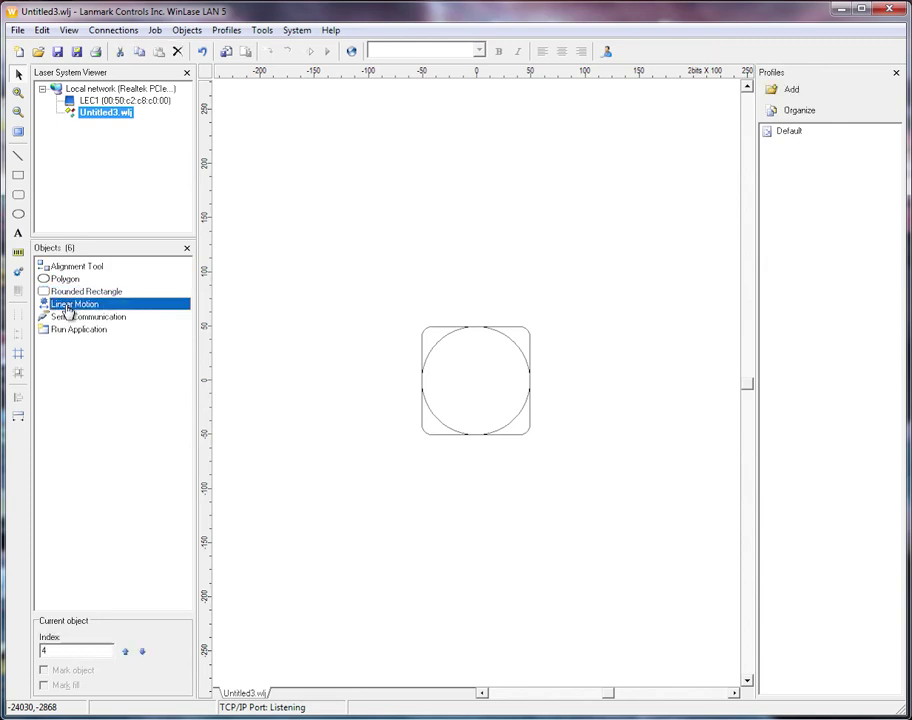
pyautogui.press('Delete')
pyautogui.click(70, 305)
pyautogui.press('Delete')
pyautogui.click(65, 306)
pyautogui.press('Delete')
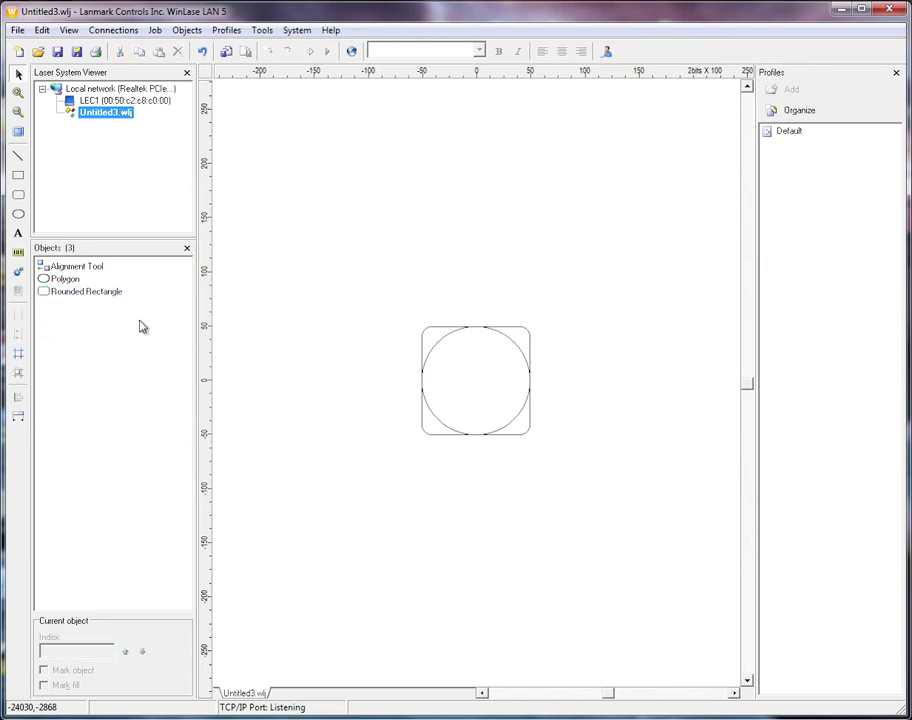
pyautogui.doubleClick(62, 268)
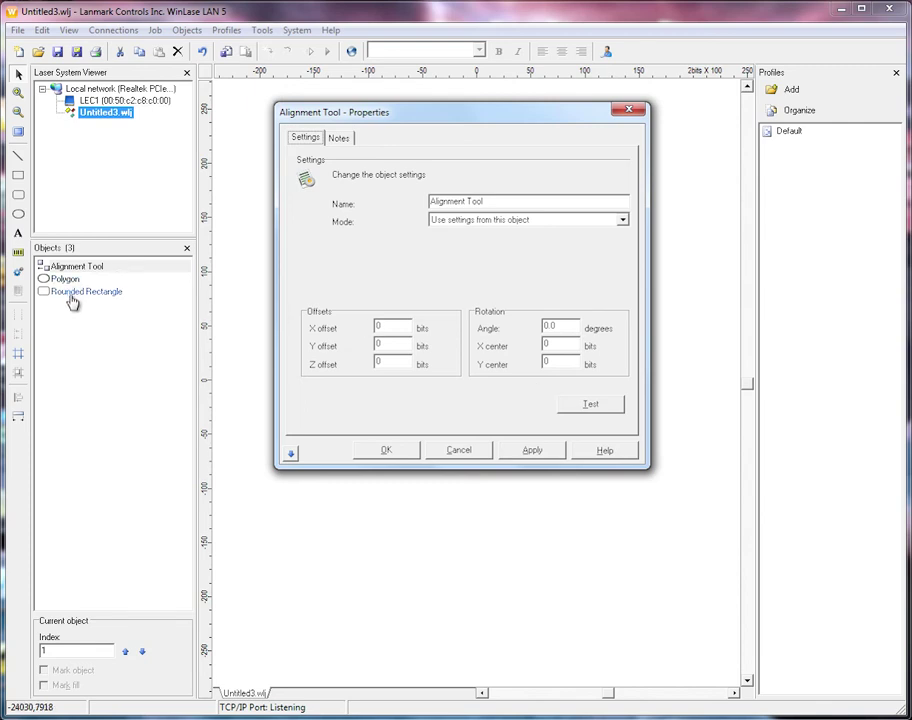
pyautogui.click(458, 455)
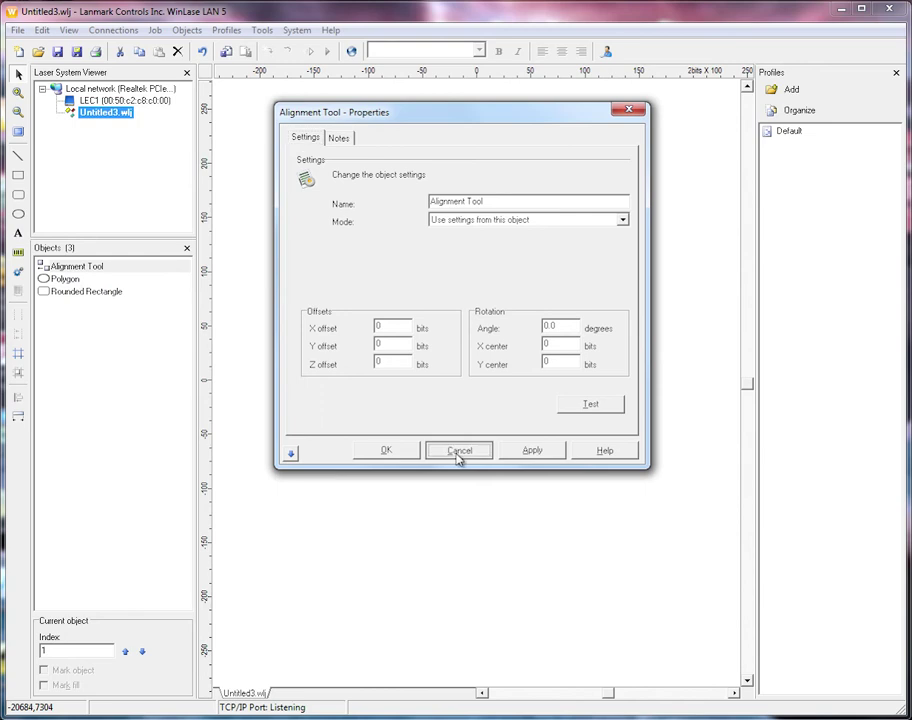
pyautogui.click(21, 273)
# Add a Run Application step and raise it two places to lead the job, ahead of Alignment Tool
pyautogui.click(408, 425)
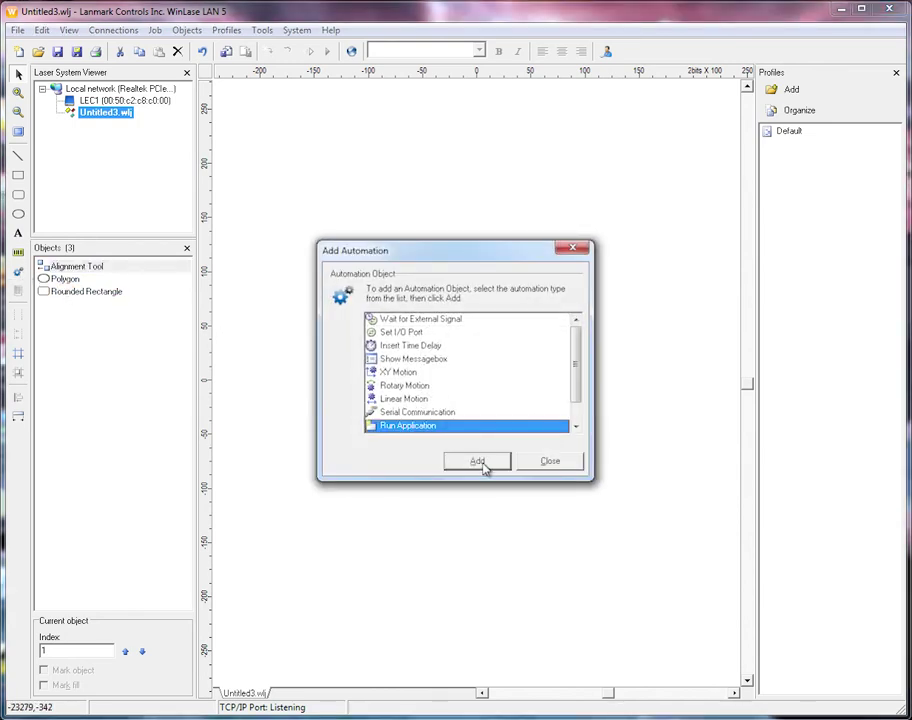
pyautogui.click(480, 464)
pyautogui.click(126, 652)
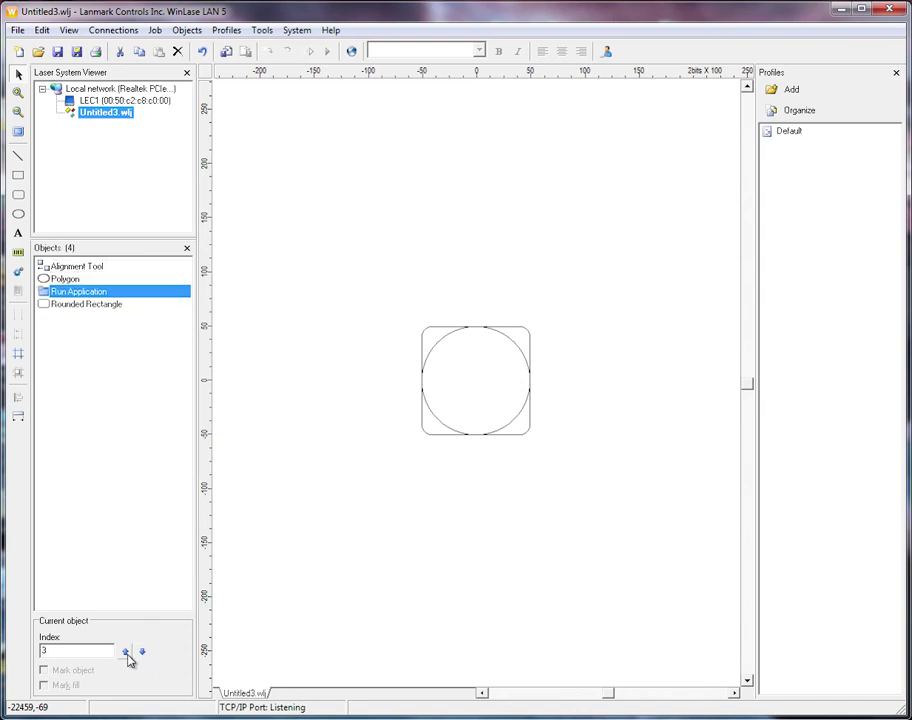
pyautogui.click(126, 652)
pyautogui.click(126, 652)
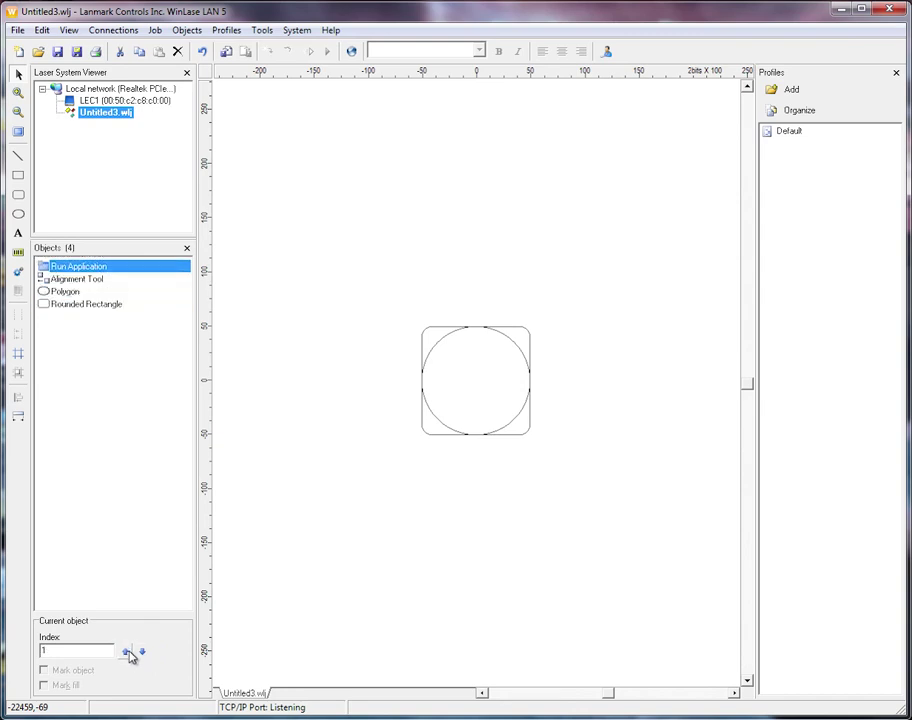
pyautogui.click(77, 281)
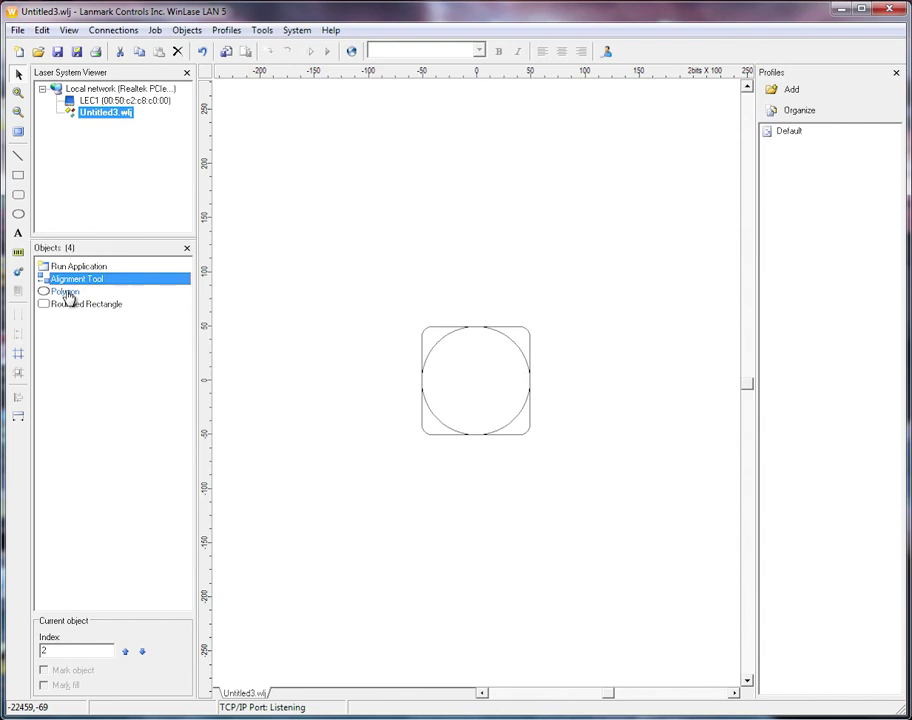
# Add a Laser Control step as the fifth object and open its properties window
pyautogui.click(18, 271)
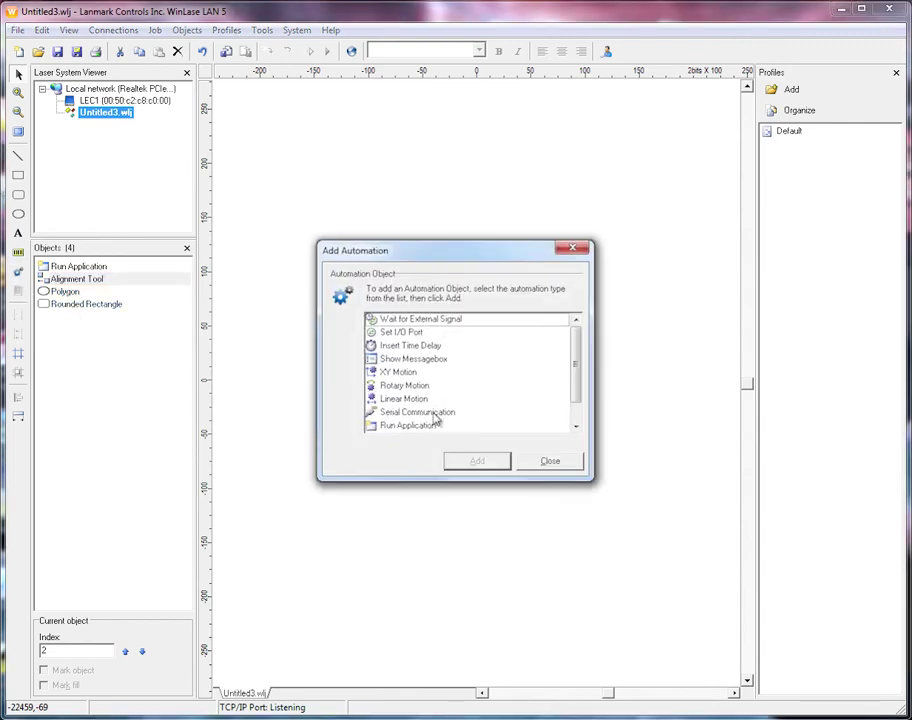
pyautogui.moveTo(575, 380); pyautogui.dragTo(576, 396)
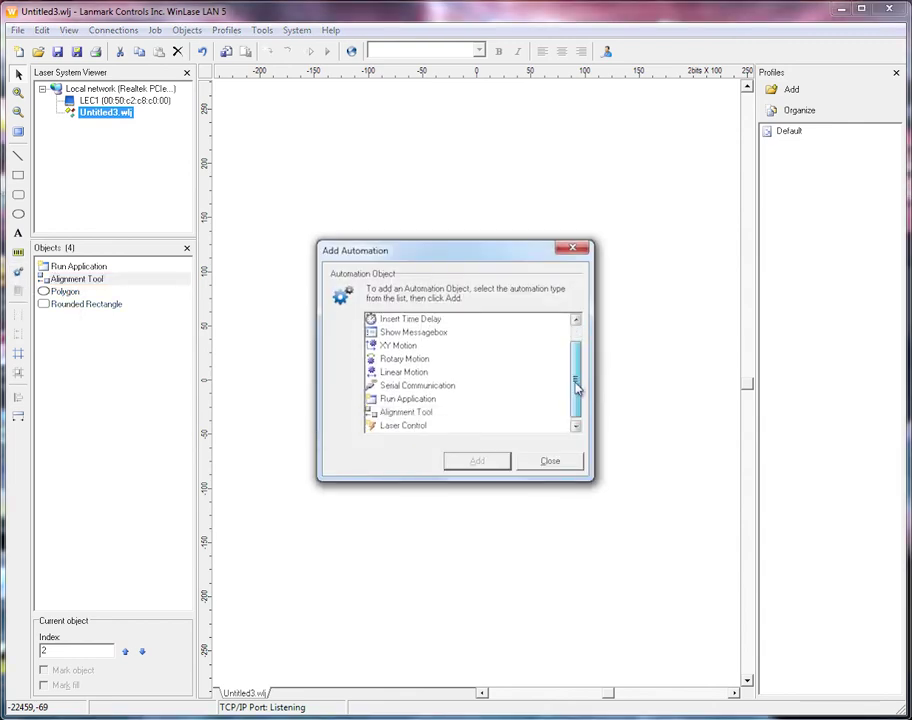
pyautogui.click(387, 428)
pyautogui.click(477, 461)
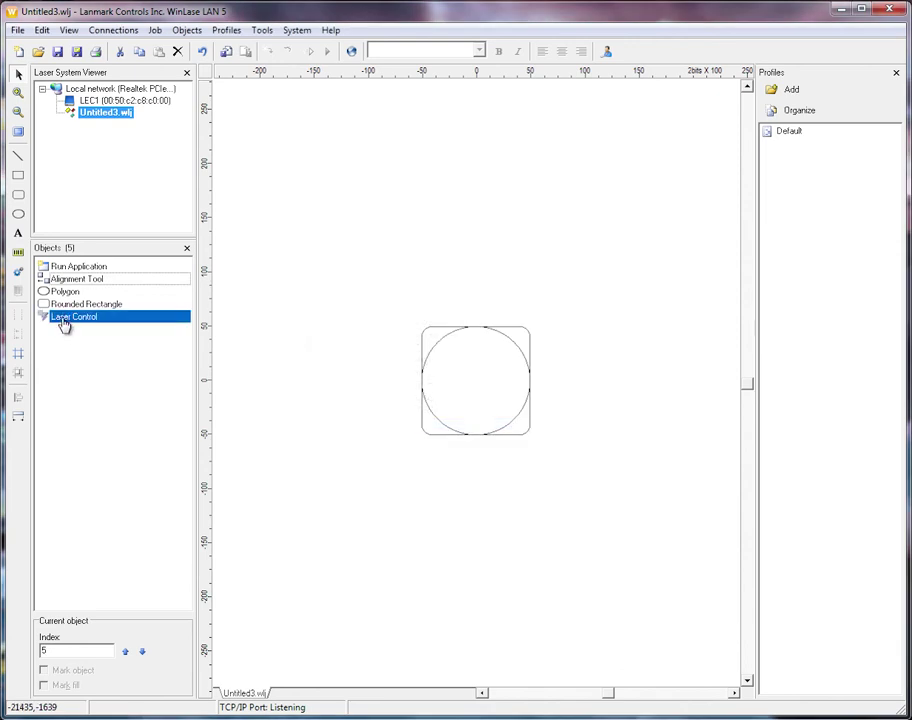
pyautogui.doubleClick(63, 318)
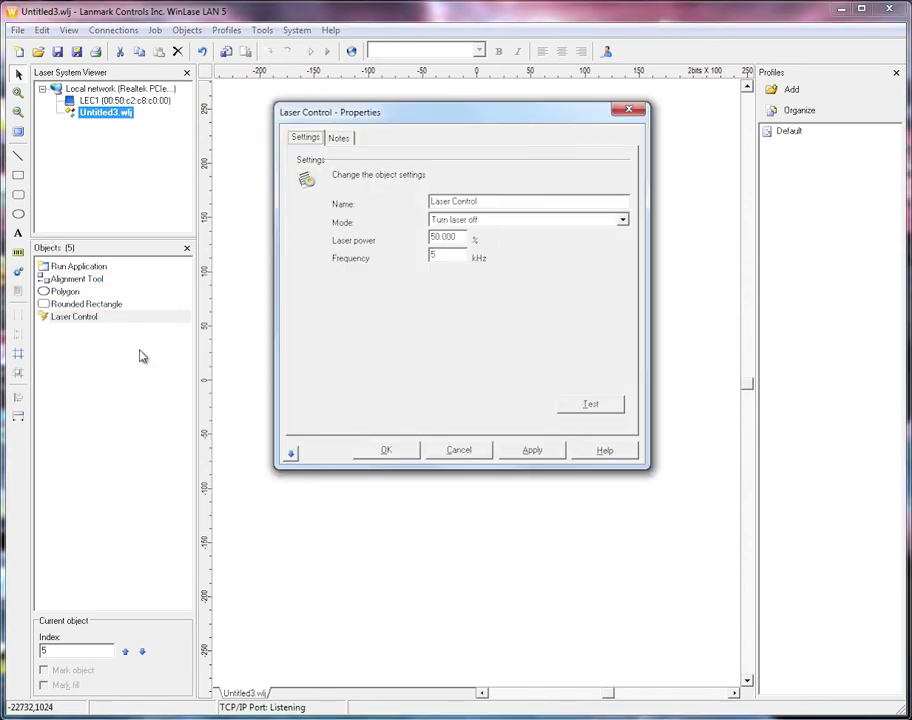